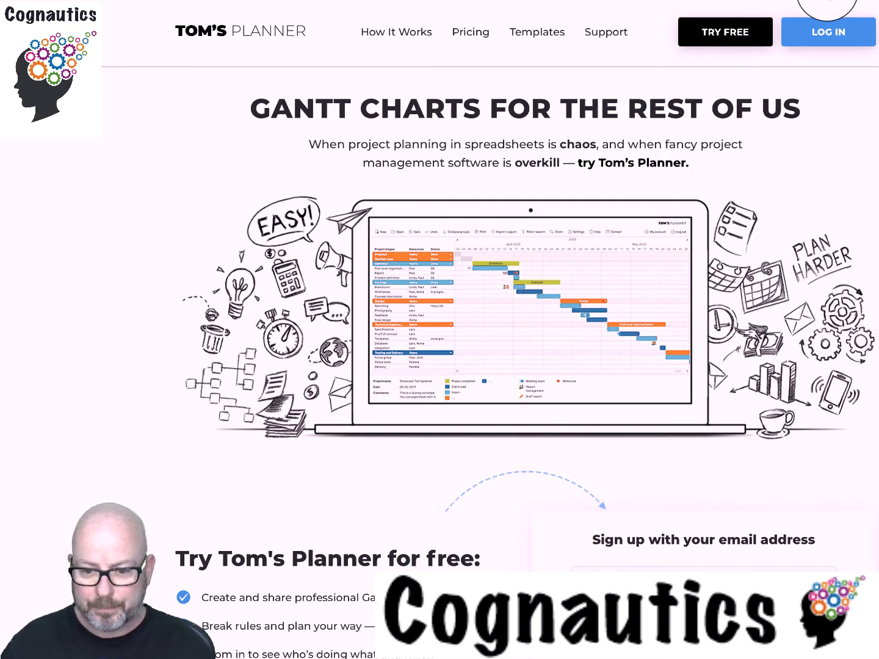
- Switch to the browser tab holding the Tokyo2020 Gantt chart in Tom's Planner
click(827, 3)
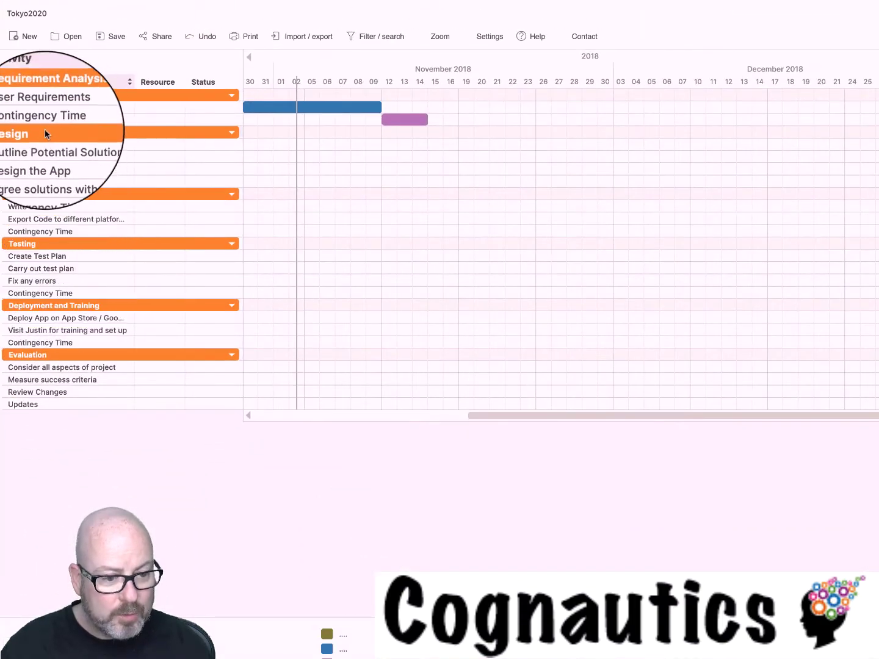
right_click(85, 404)
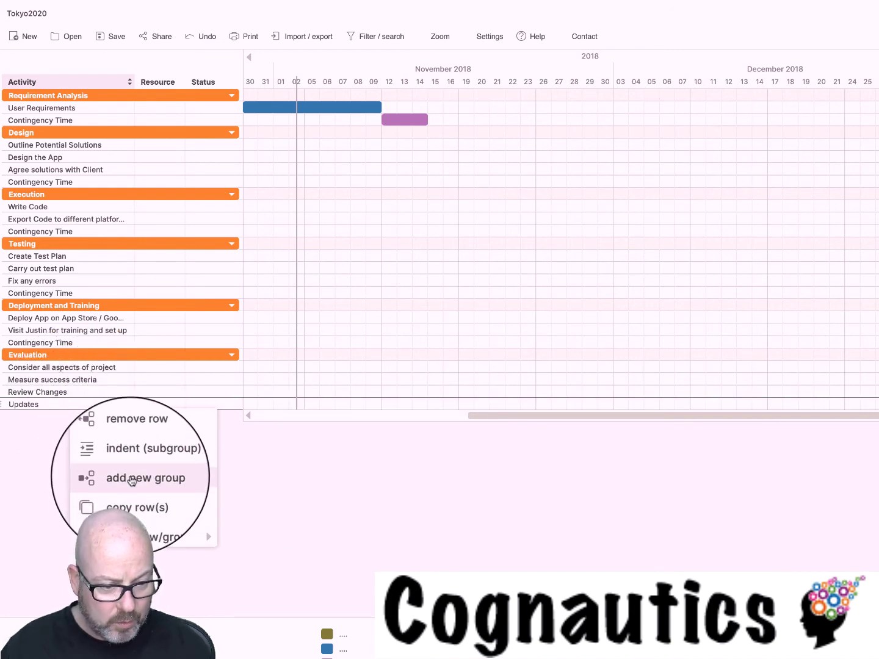
click(106, 161)
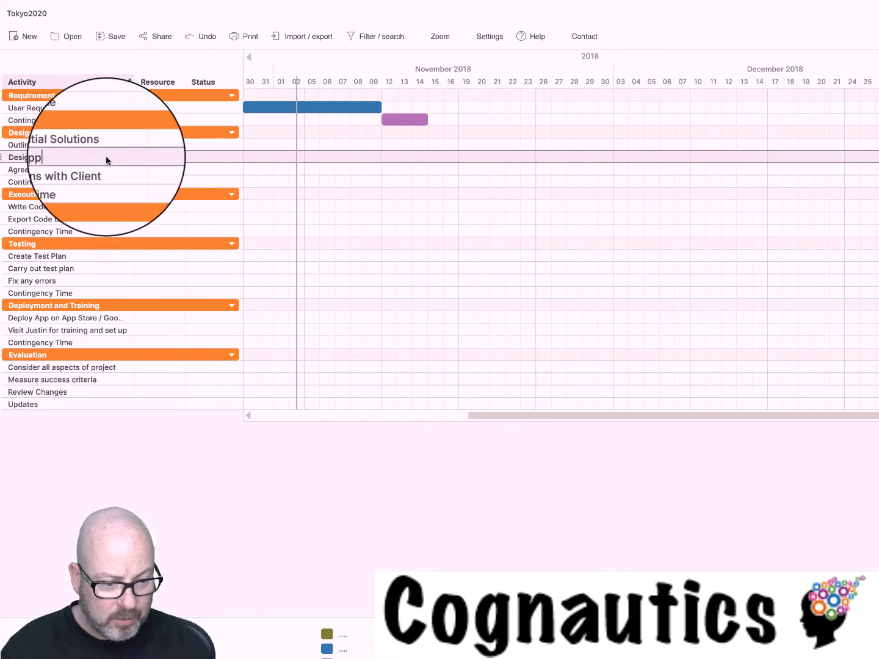
right_click(107, 160)
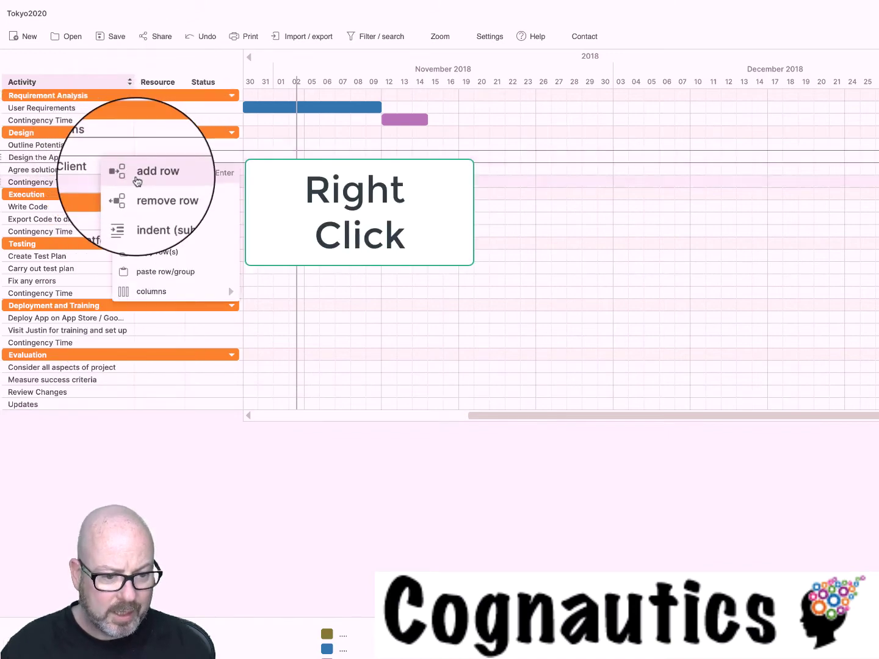
click(138, 179)
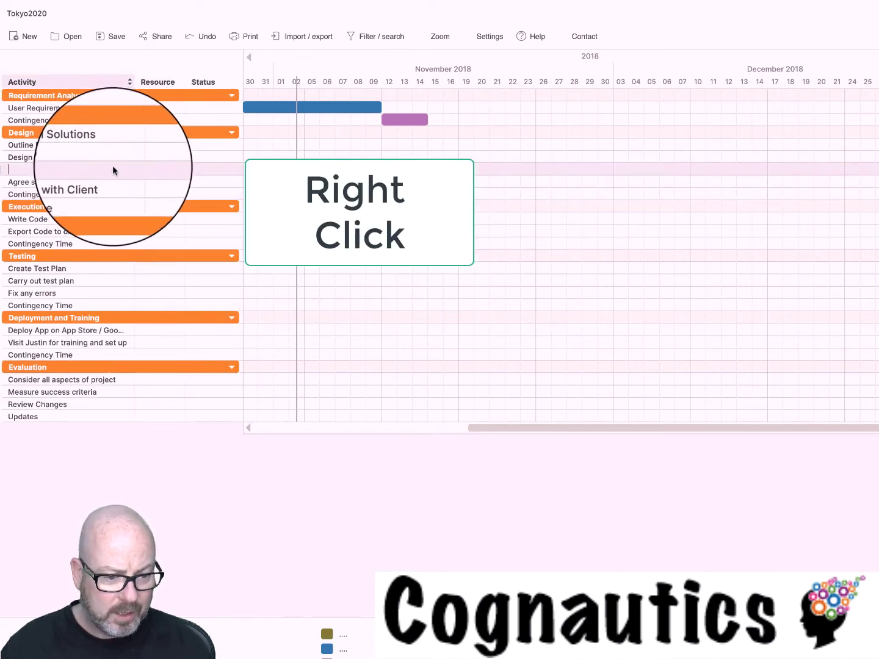
right_click(113, 170)
click(157, 203)
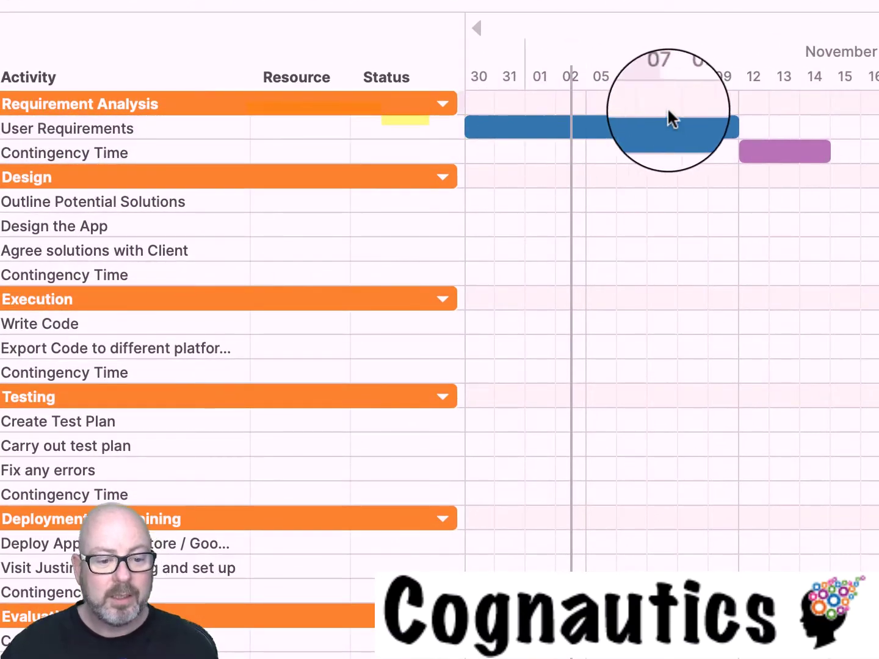
- Add a yellow time block on Outline Potential Solutions spanning 6 to 15 November
right_click(629, 177)
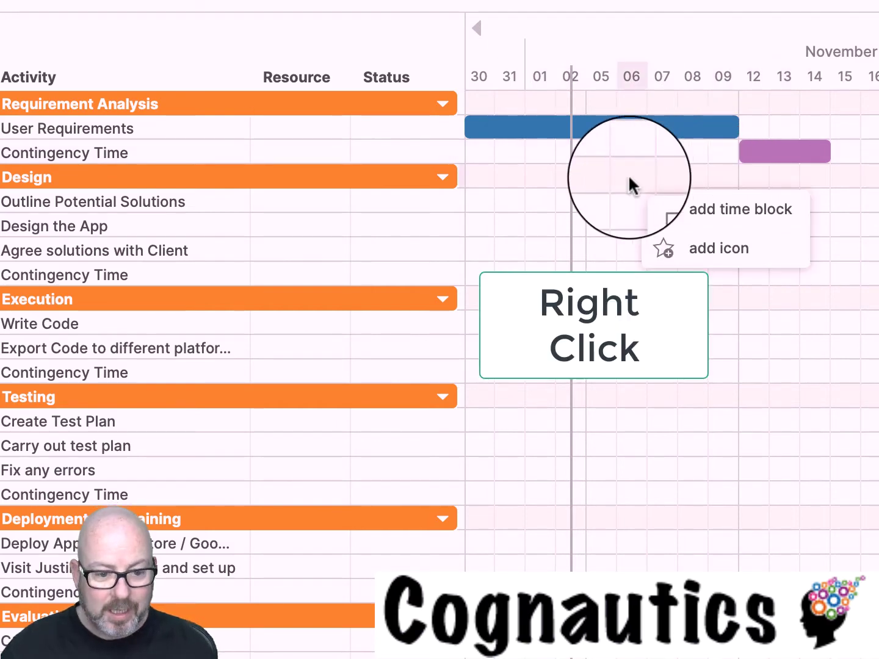
mouse_move(656, 211)
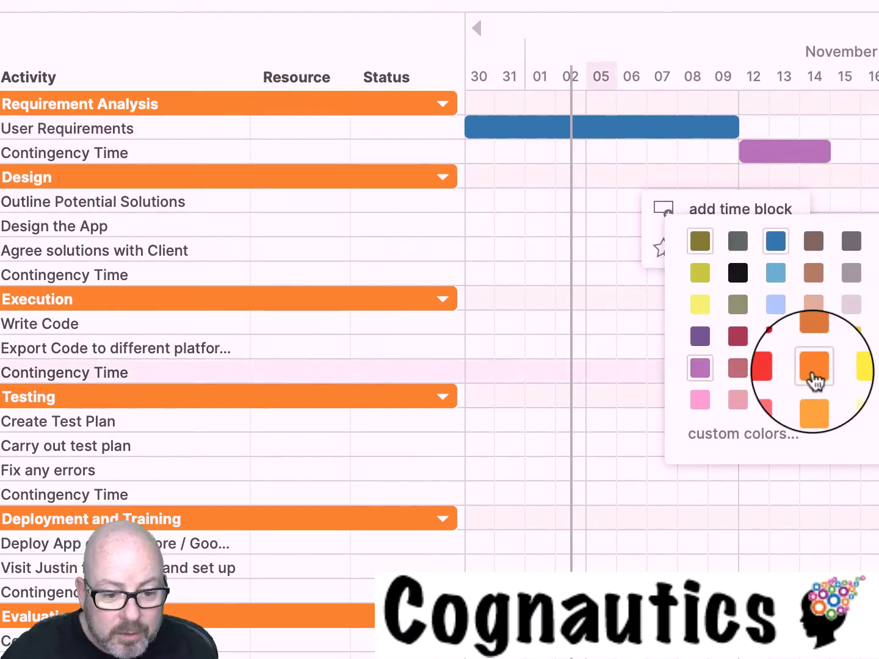
click(853, 368)
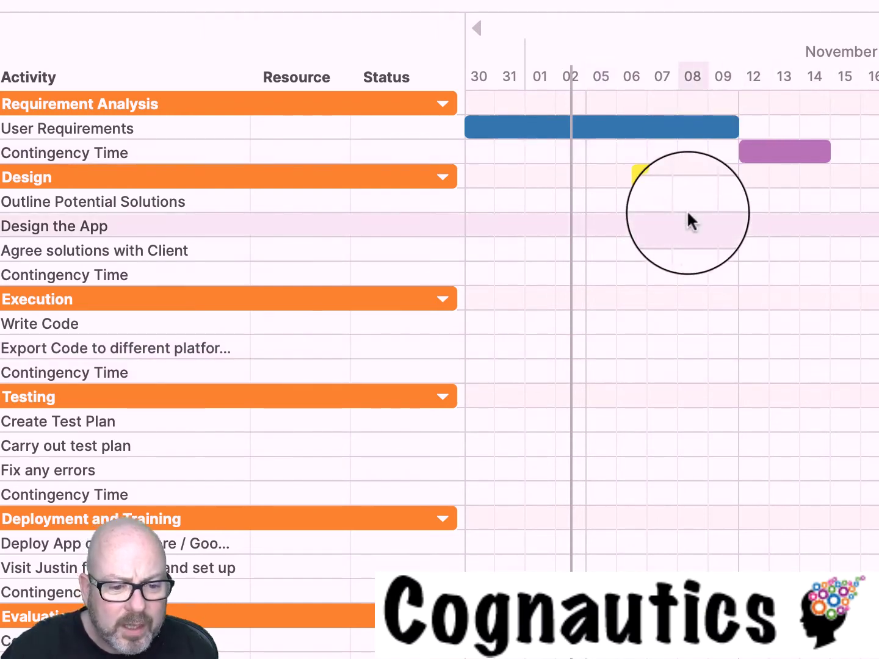
mouse_move(645, 179)
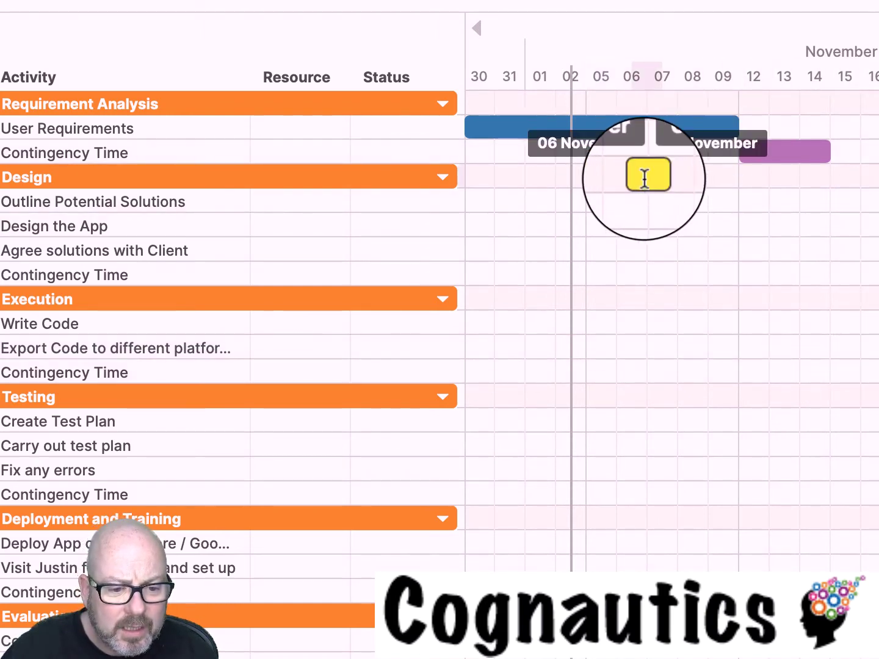
drag(644, 179, 634, 199)
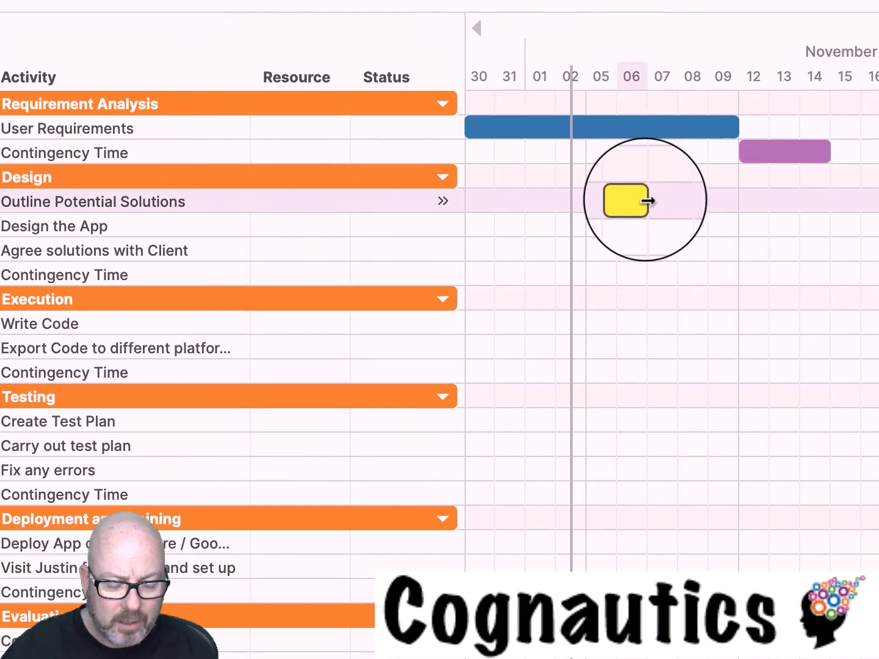
drag(648, 201, 878, 208)
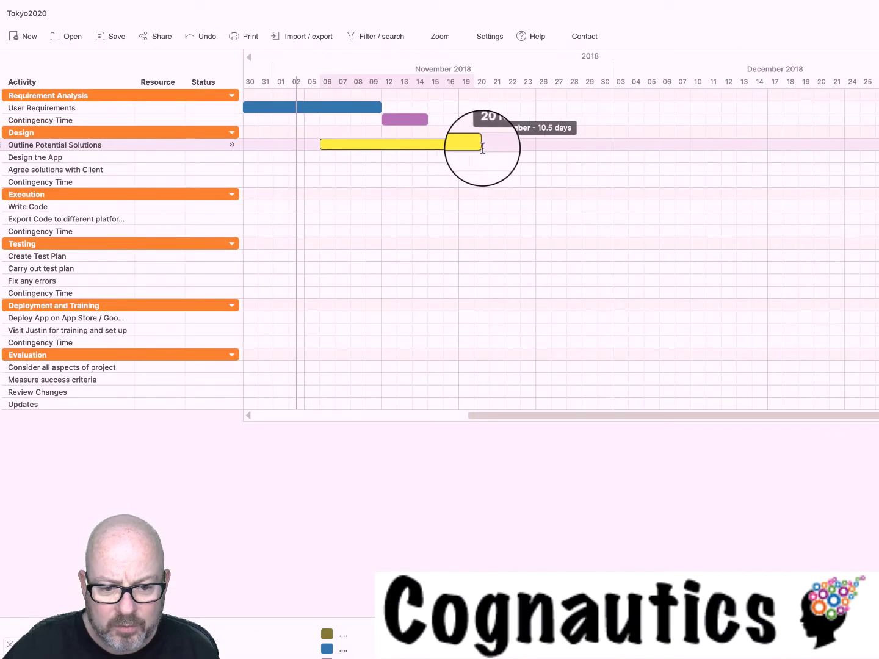
drag(482, 148, 436, 149)
- Copy the yellow bar onto Design the App, Agree solutions with Client and Design Contingency Time
click(386, 146)
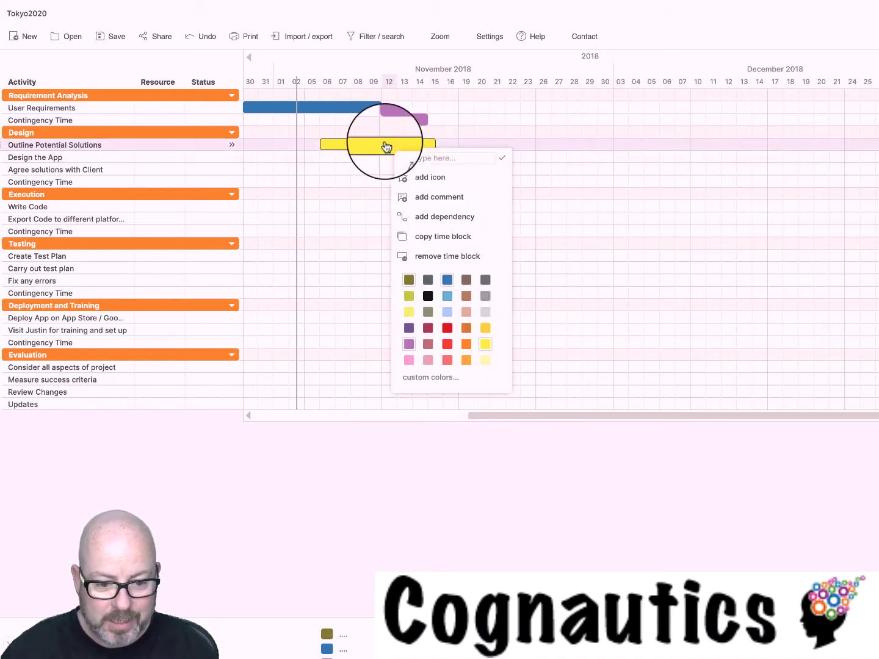
click(435, 237)
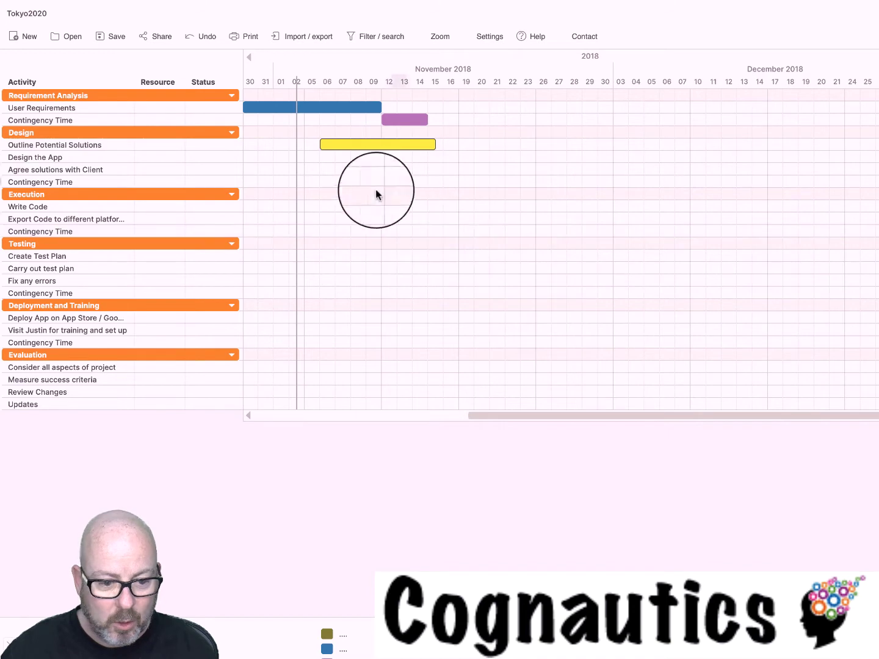
click(339, 160)
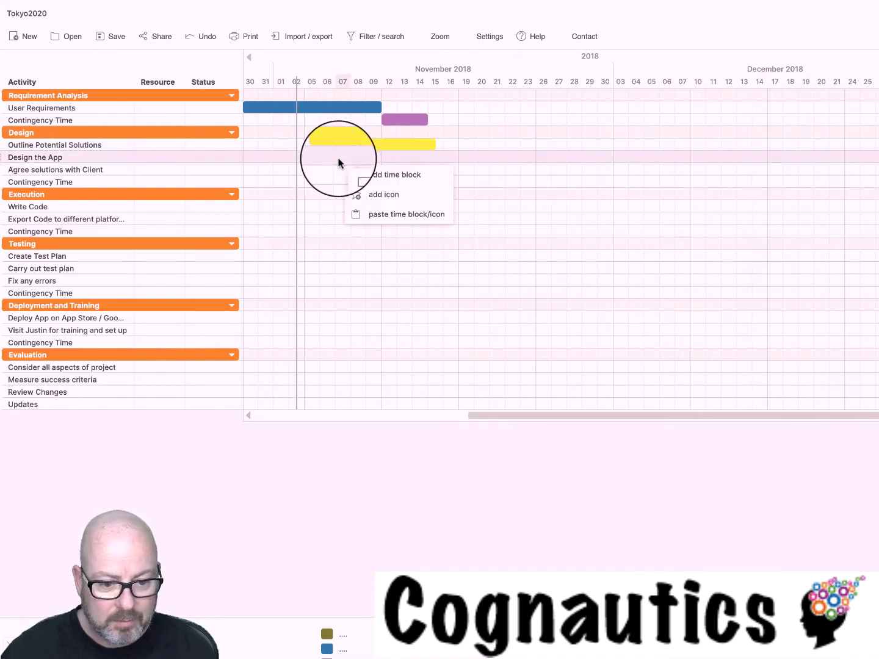
click(360, 212)
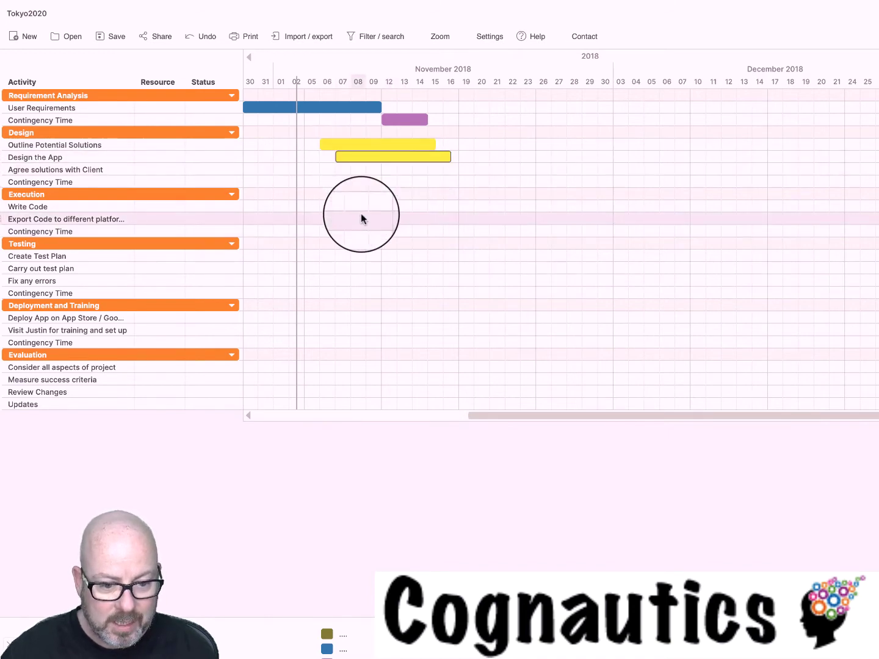
click(351, 168)
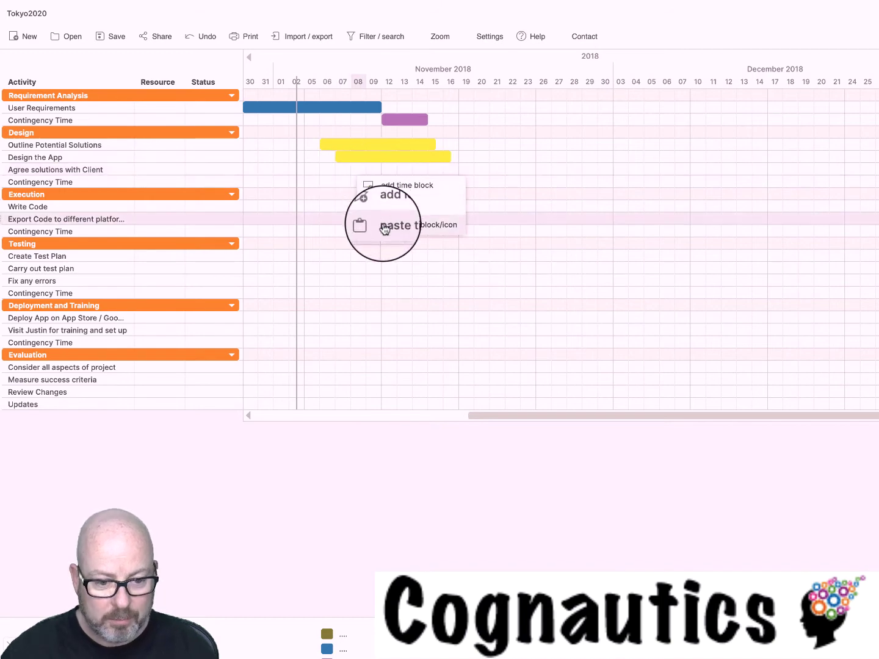
click(384, 227)
click(368, 181)
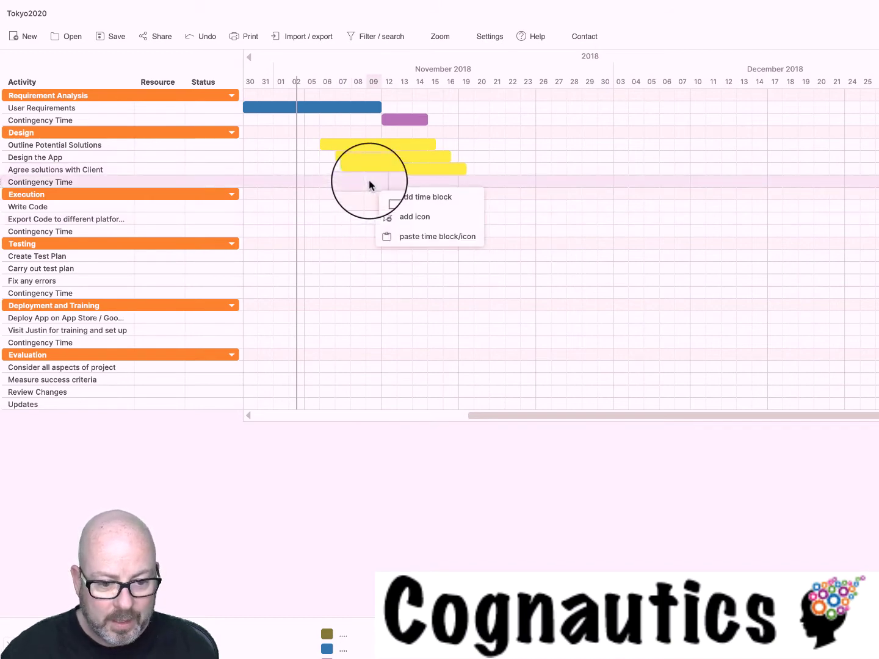
click(437, 245)
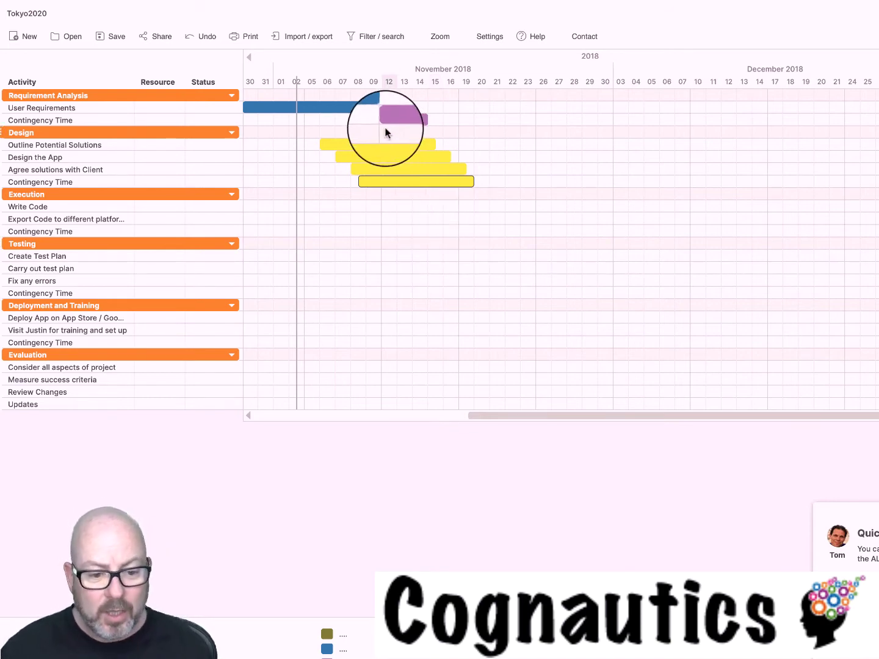
- Stagger the yellow bars: Agree solutions from 20 November, contingency ending ~29 November, Outline from 8 November
drag(382, 146, 528, 170)
drag(467, 175, 587, 183)
drag(642, 181, 591, 181)
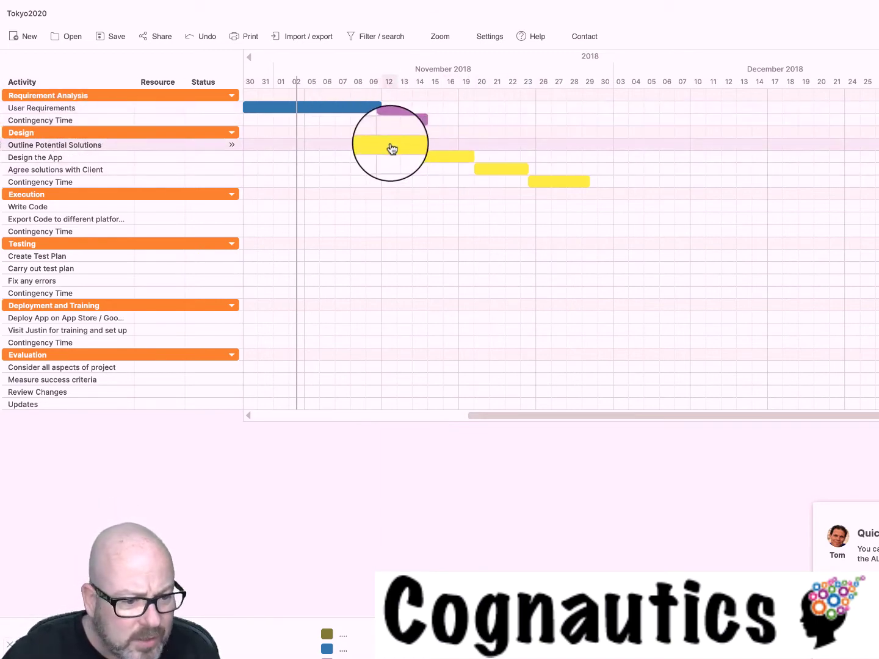
drag(393, 150, 433, 155)
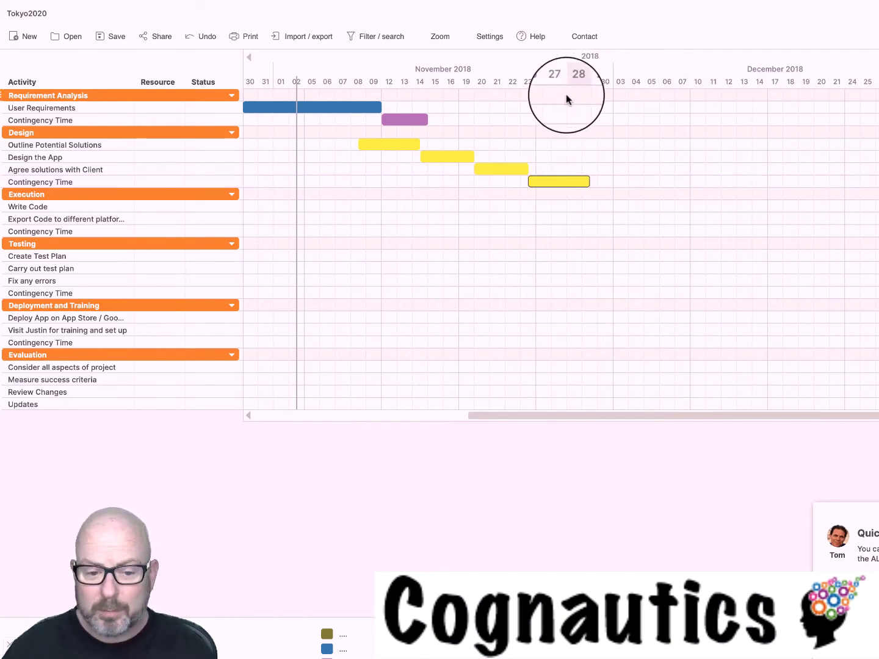
- Chain dependencies from Outline Potential Solutions through Design the App and Agree solutions to Contingency Time
click(394, 150)
right_click(393, 150)
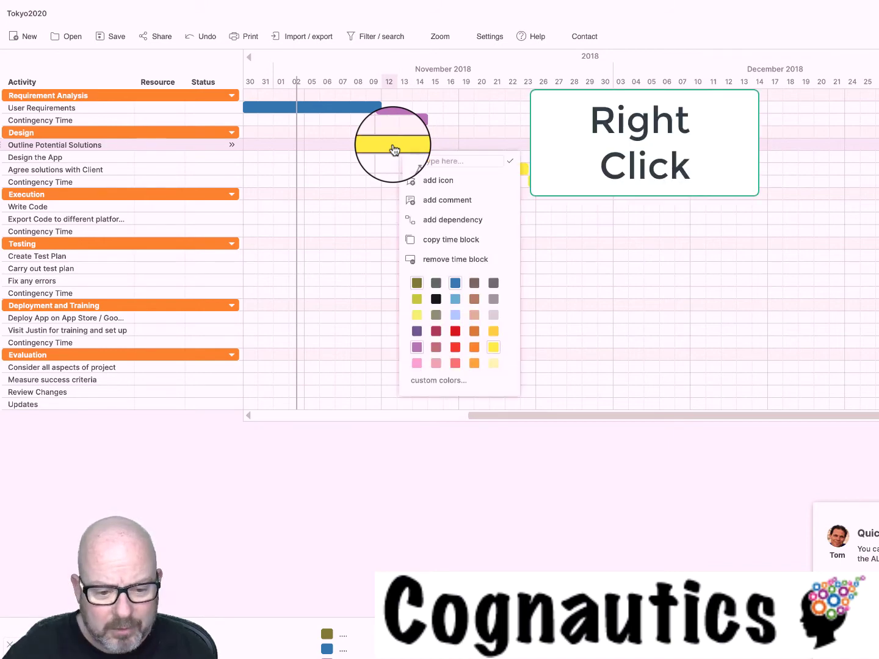
click(448, 222)
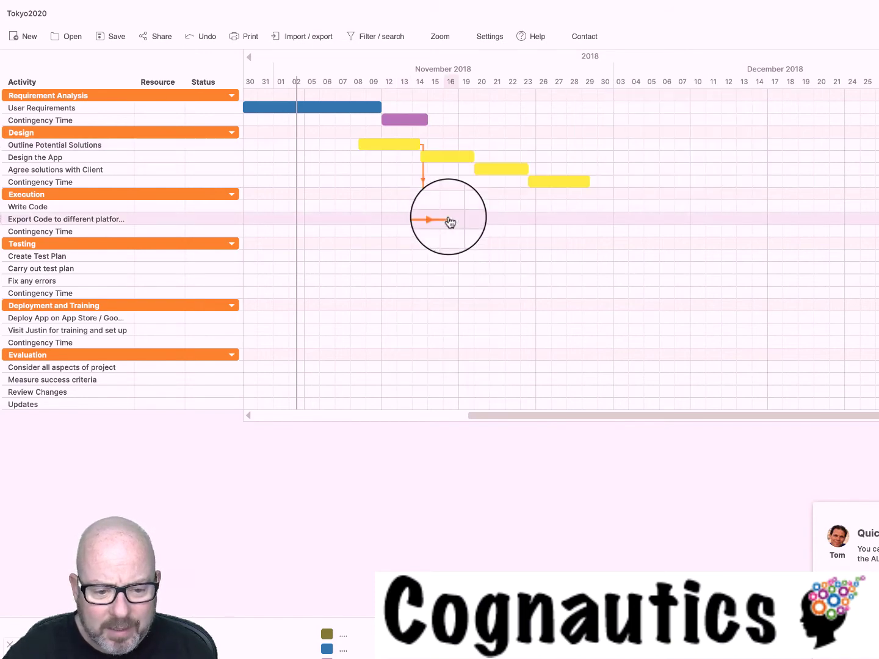
click(439, 156)
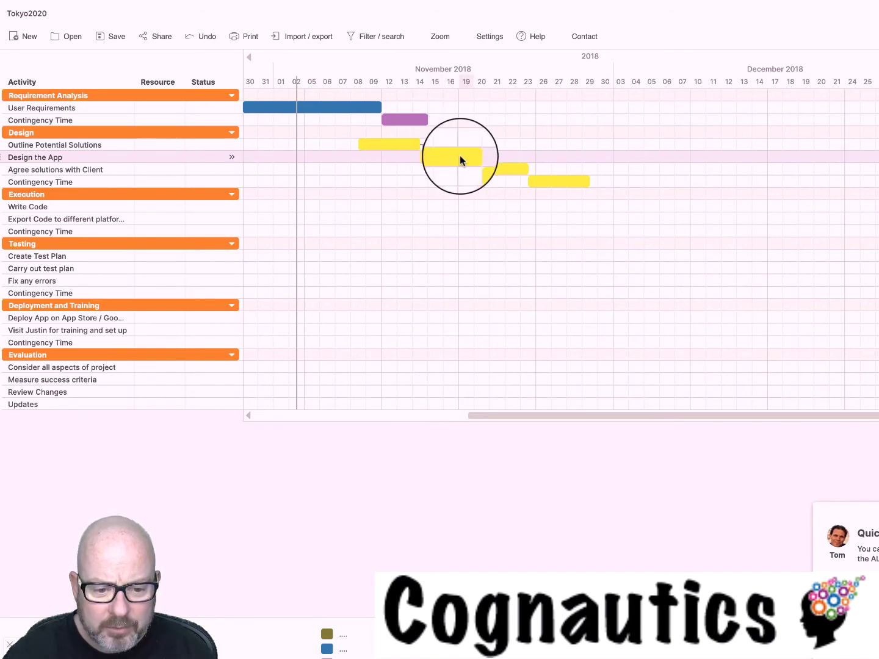
right_click(460, 155)
click(533, 229)
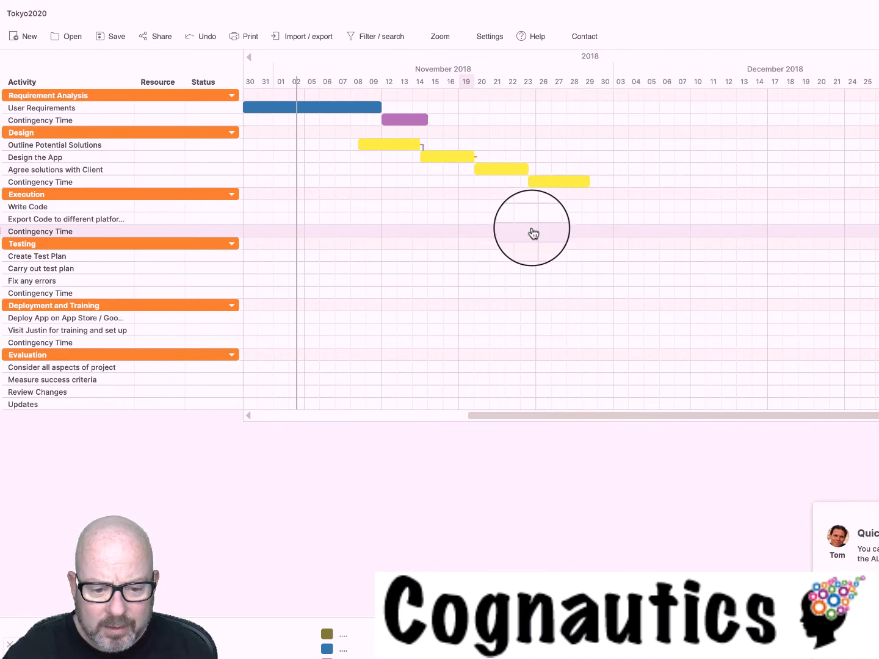
right_click(518, 176)
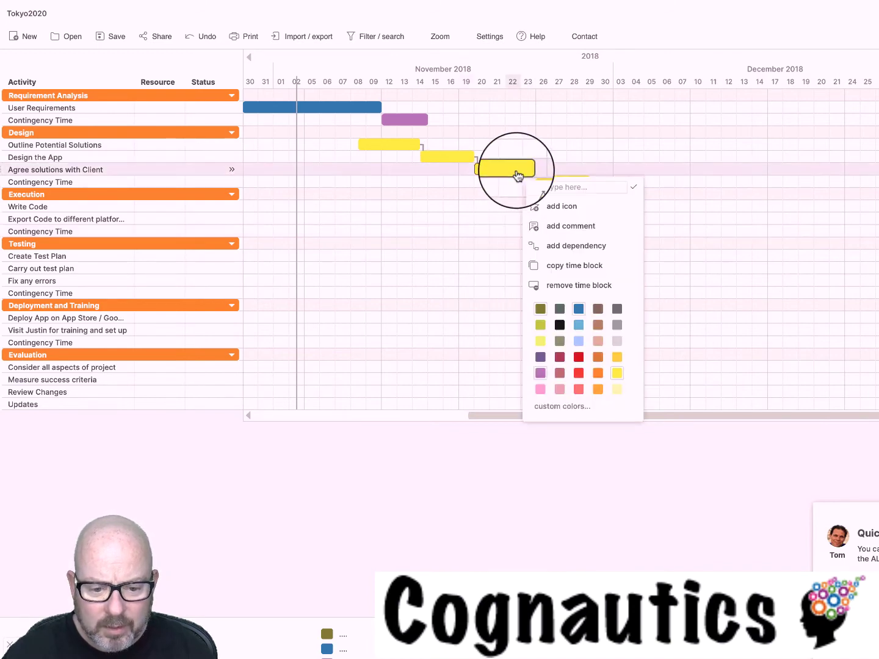
click(568, 246)
click(555, 183)
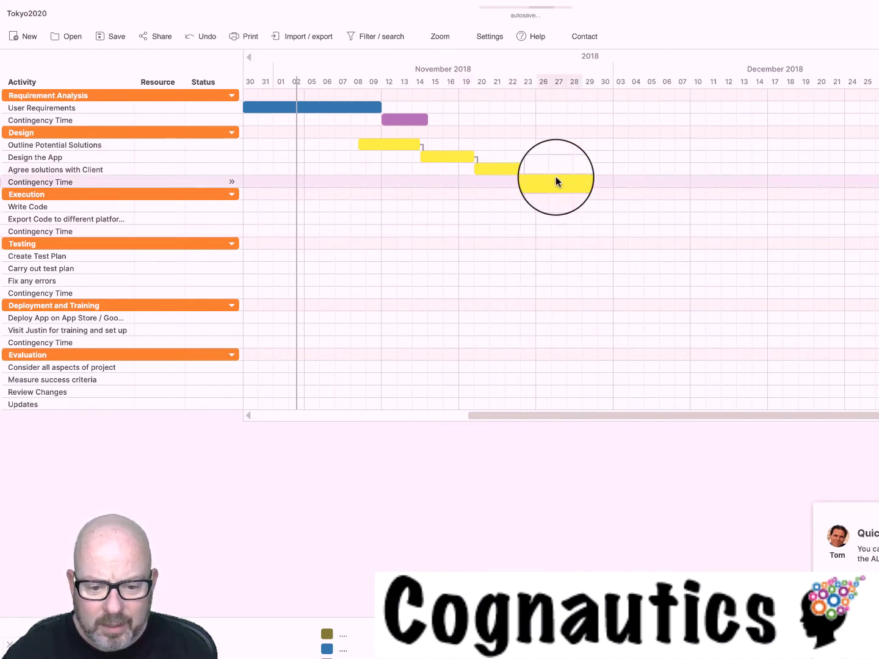
- Move Contingency Time after Agree solutions, Design the App to 20 November, and Outline later
drag(555, 176, 663, 183)
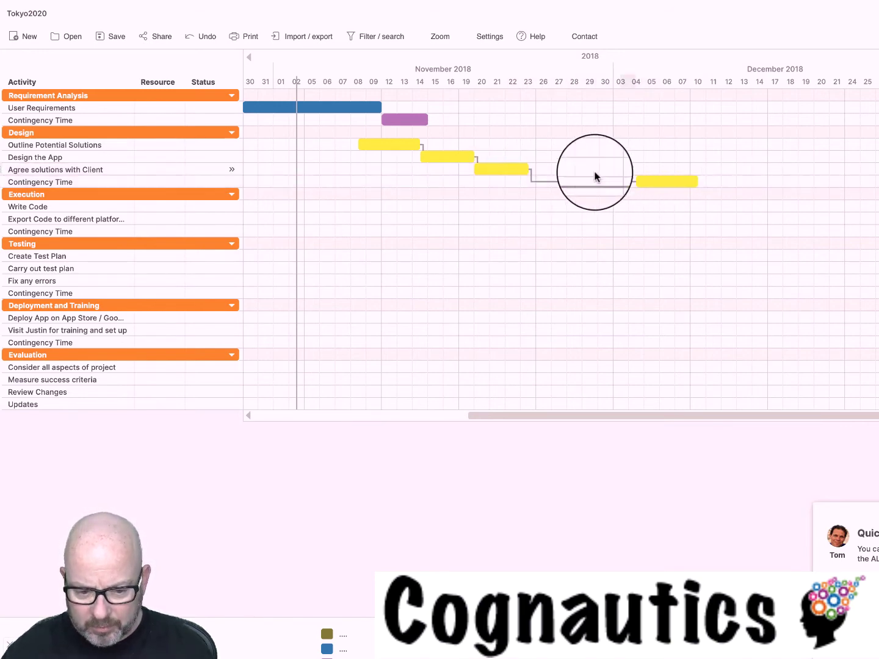
click(507, 175)
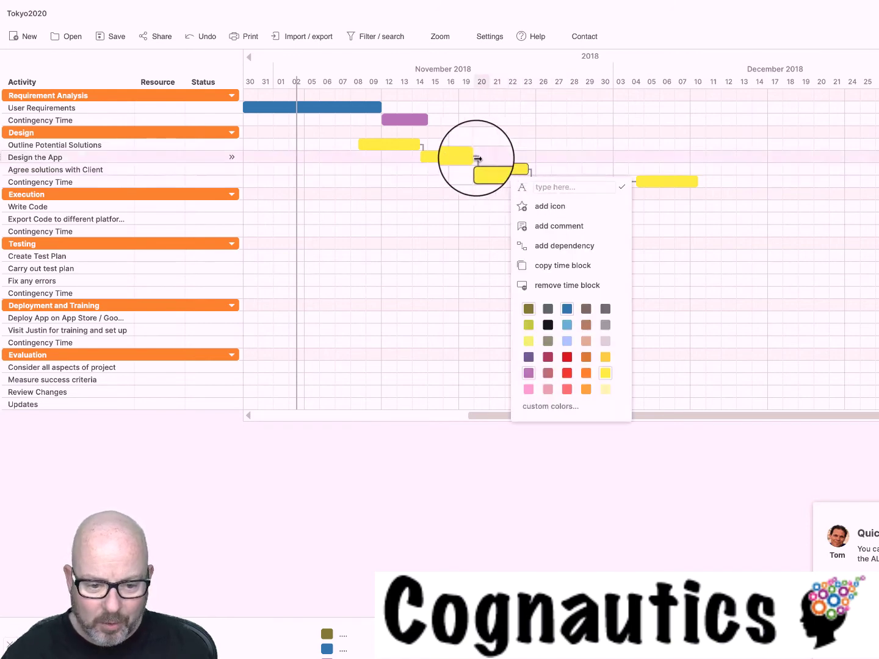
drag(461, 162, 513, 157)
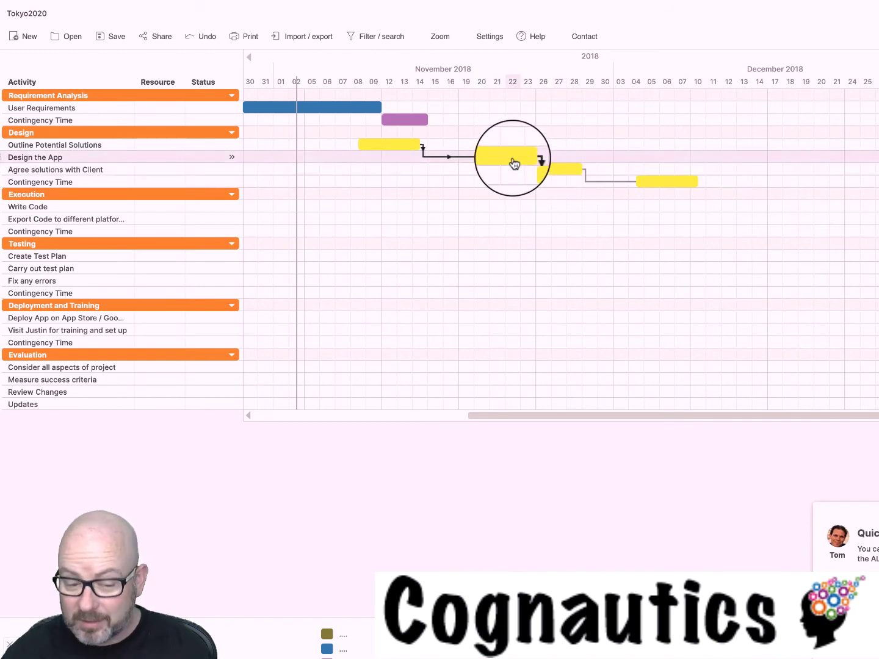
mouse_move(393, 144)
mouse_down()
mouse_move(491, 143)
mouse_move(409, 141)
mouse_up()
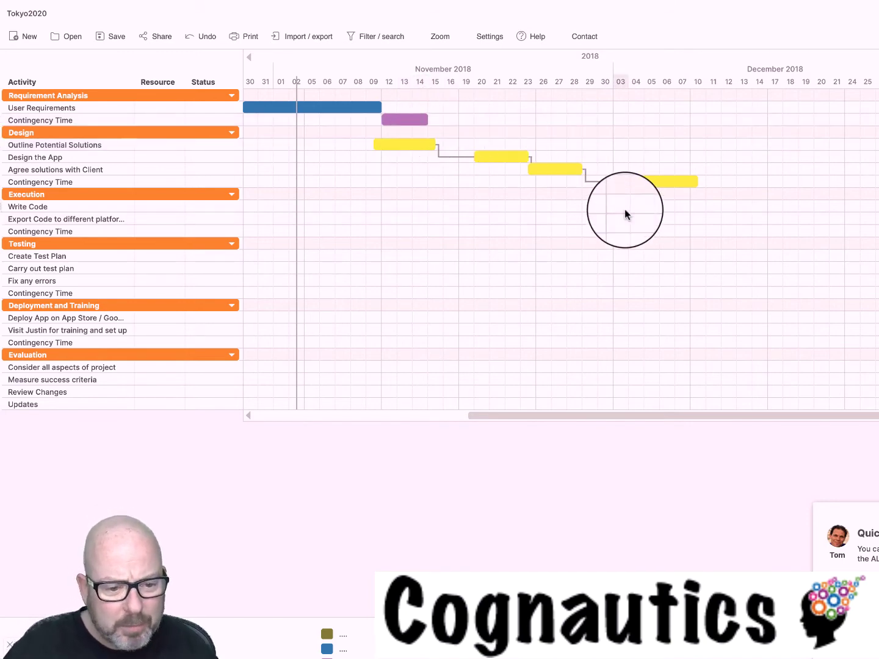
double_click(31, 122)
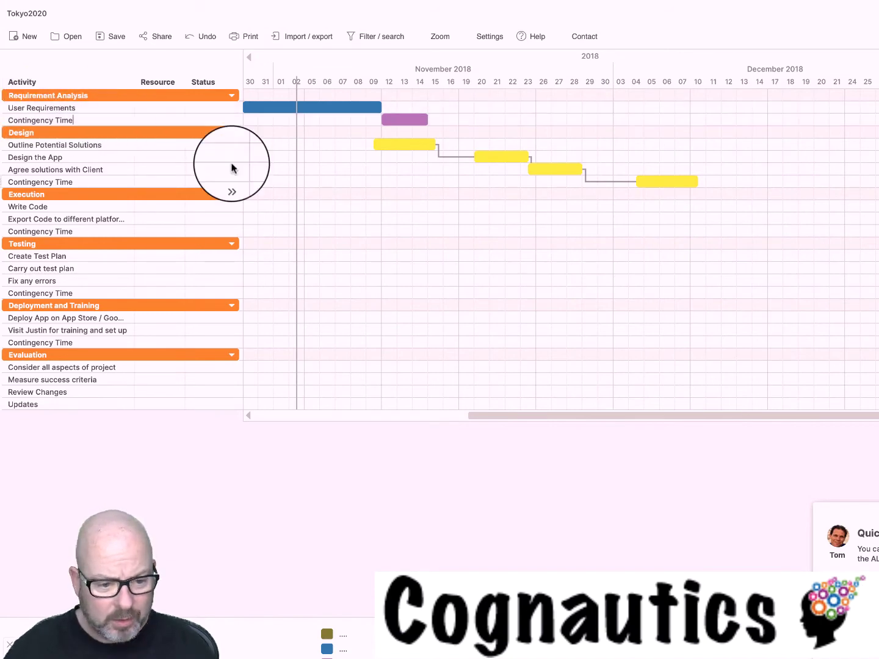
double_click(59, 205)
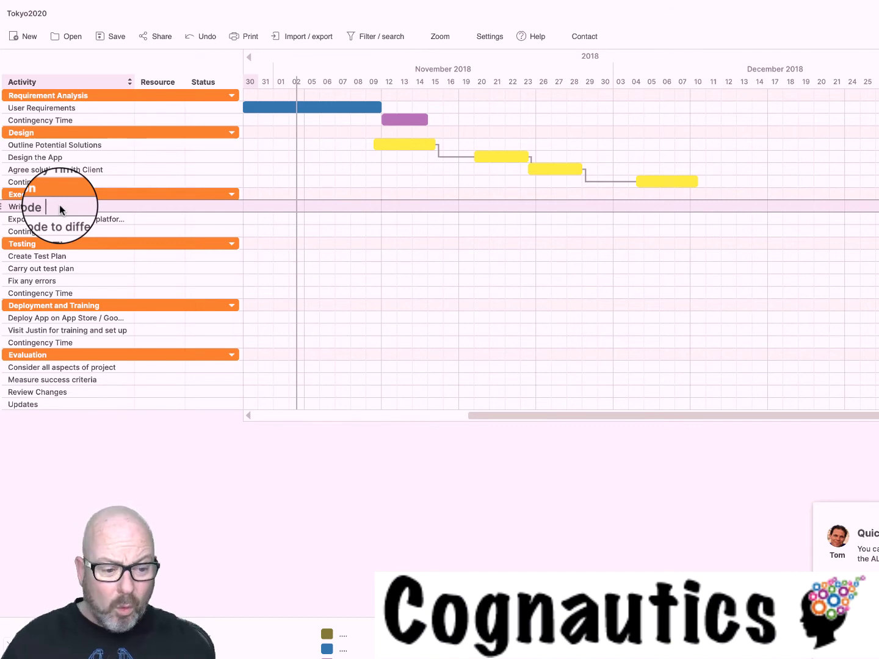
click(76, 319)
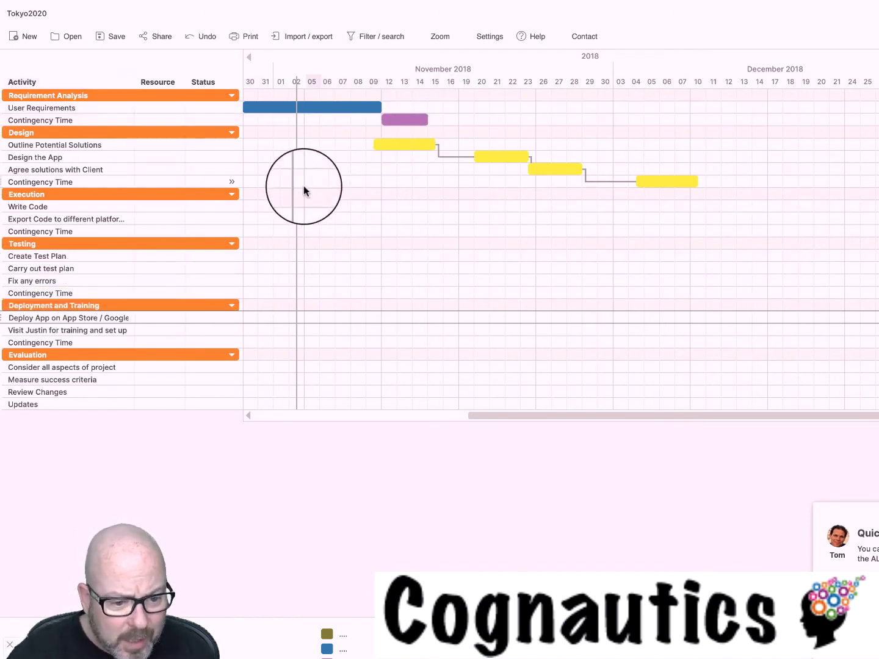
- Copy the purple contingency block and delete the yellow Design contingency bar
click(401, 121)
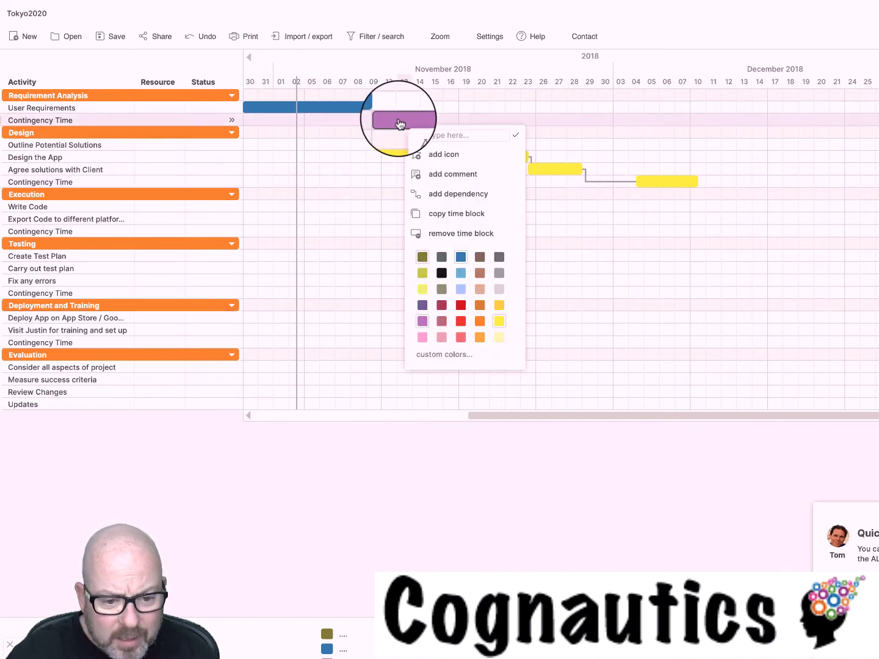
click(454, 215)
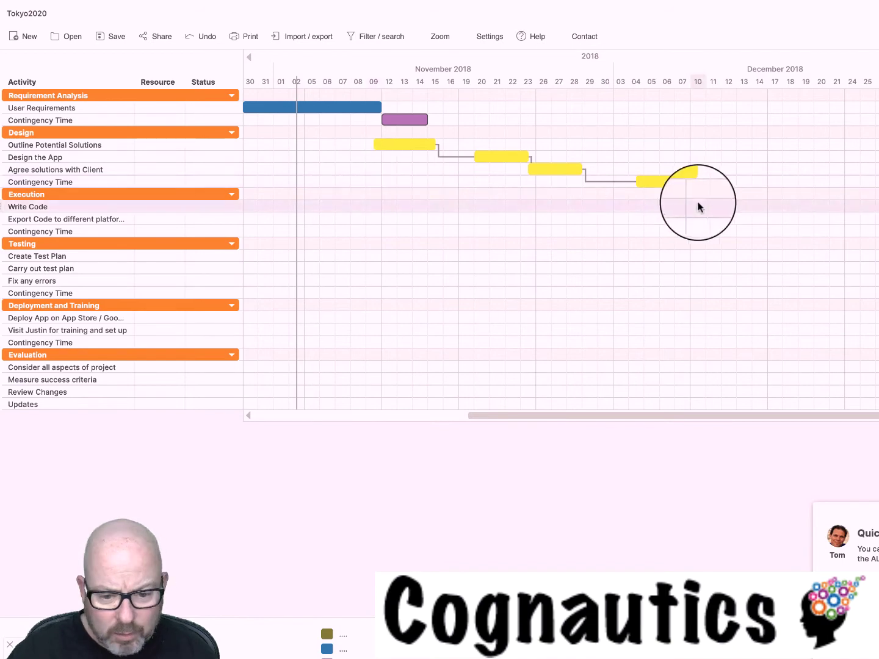
click(668, 183)
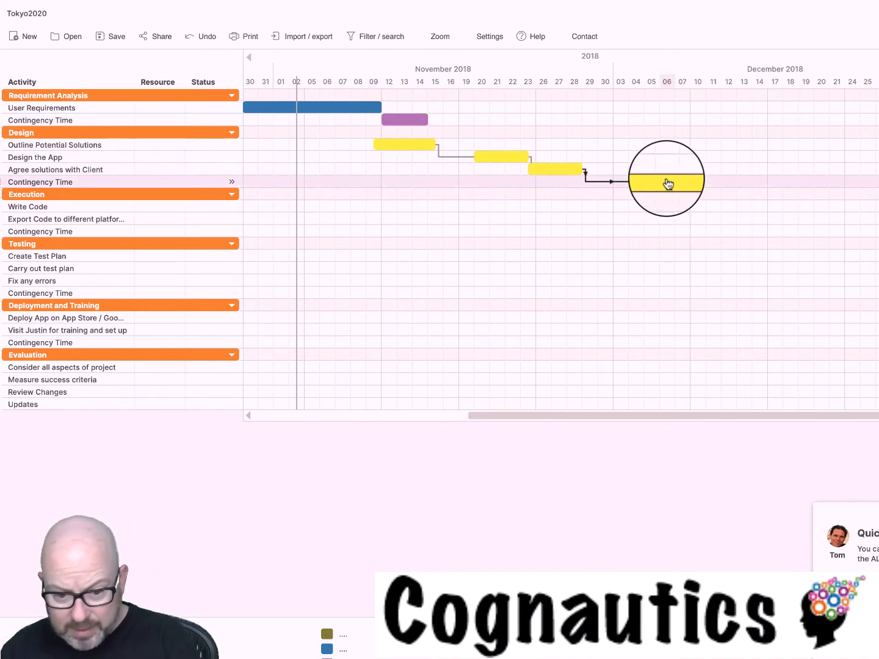
click(666, 184)
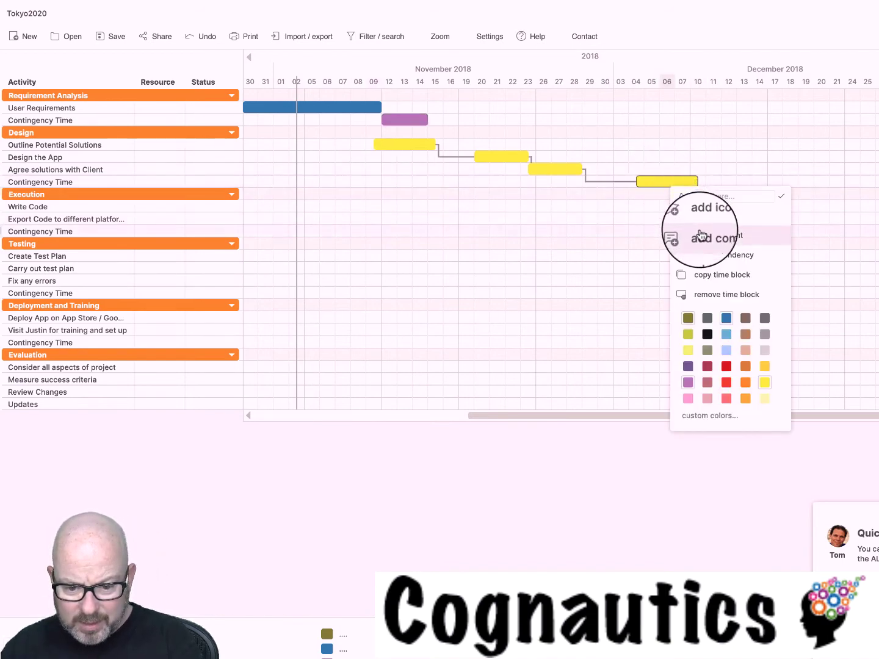
click(716, 295)
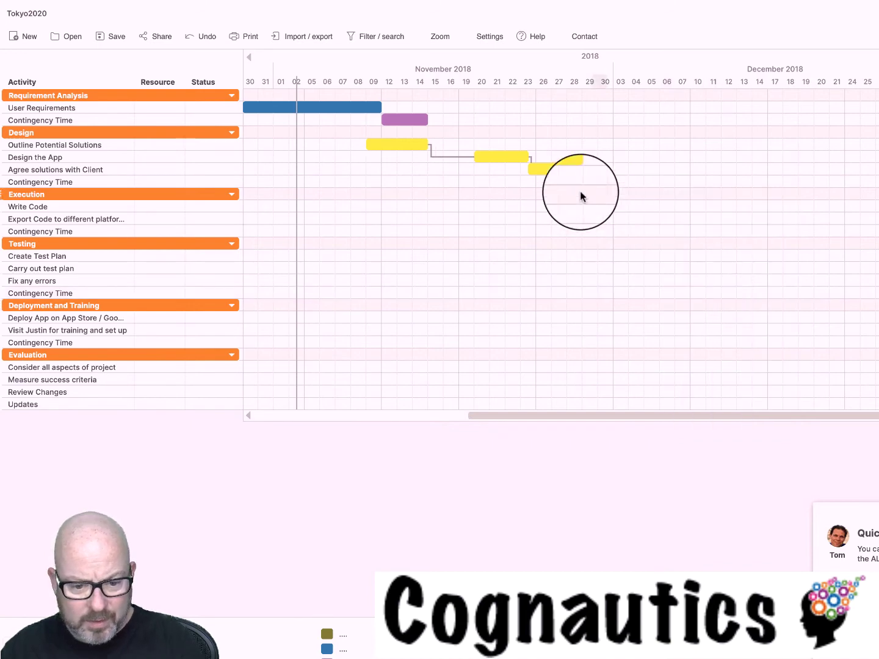
- Paste the purple block into the Design, Execution and Testing Contingency Time rows
click(530, 180)
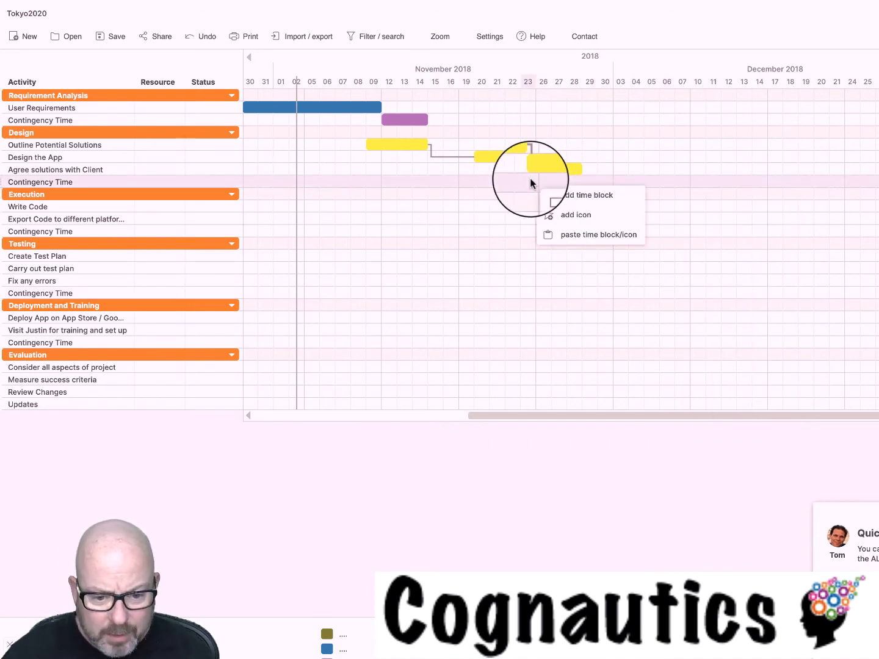
click(576, 236)
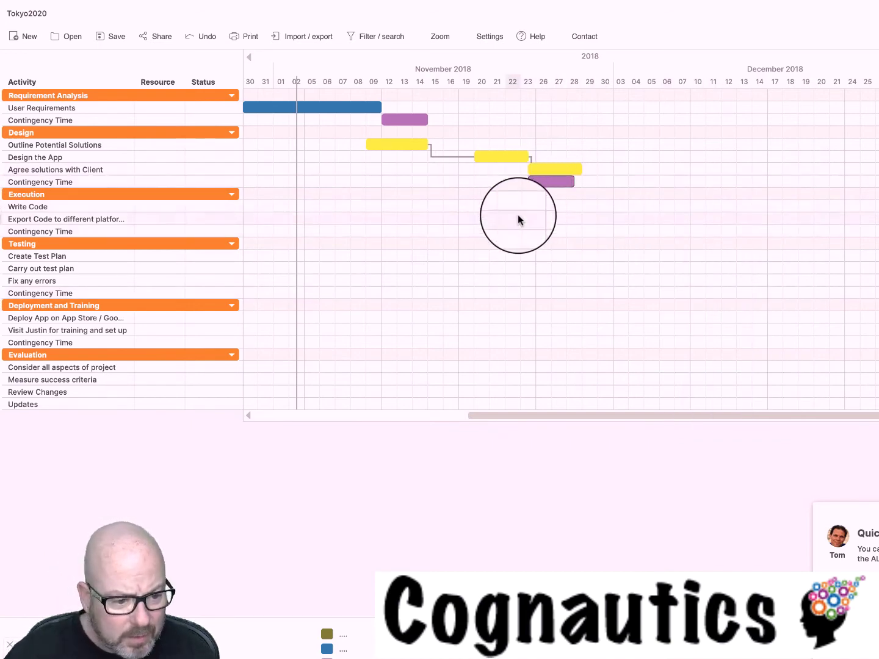
click(517, 232)
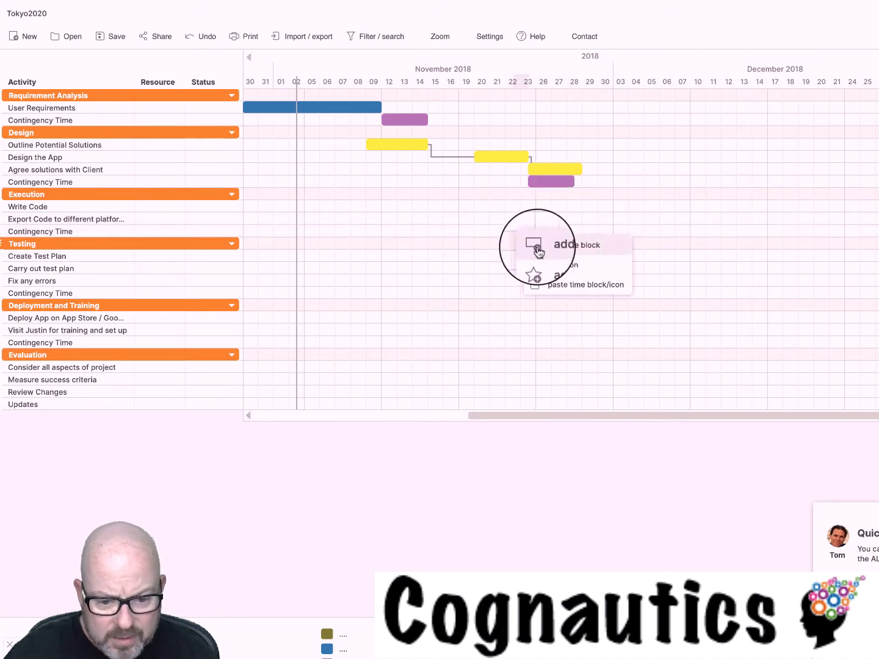
click(559, 287)
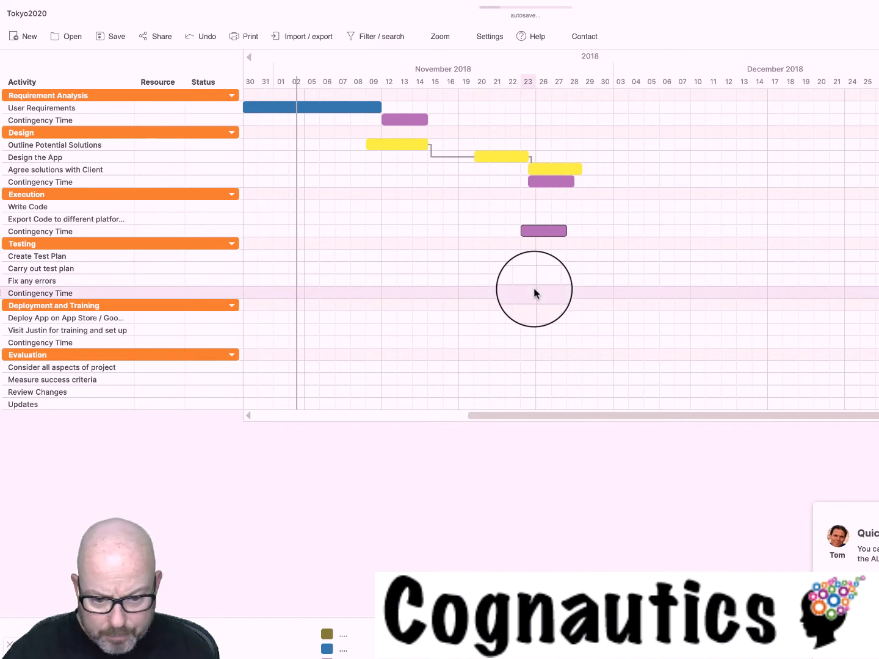
click(535, 289)
click(566, 346)
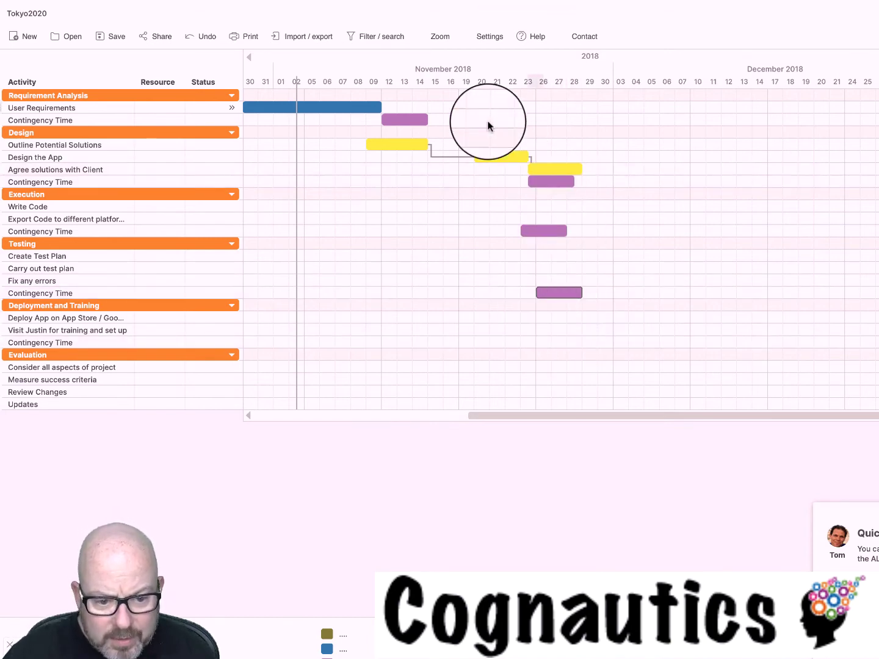
- Link the Requirement Analysis contingency to Outline Potential Solutions, and Agree solutions to the Design contingency
click(411, 123)
right_click(410, 123)
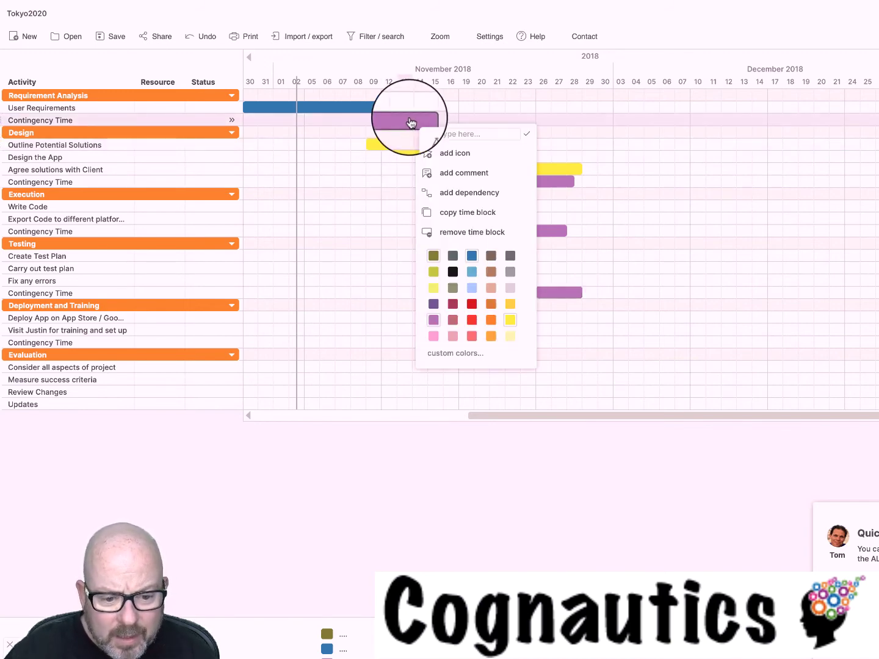
click(459, 193)
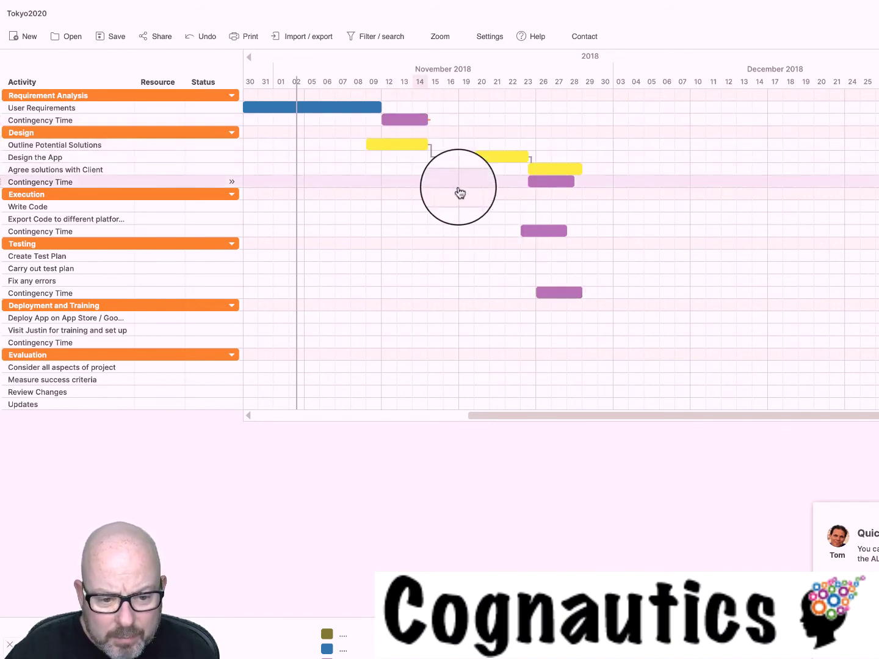
click(408, 146)
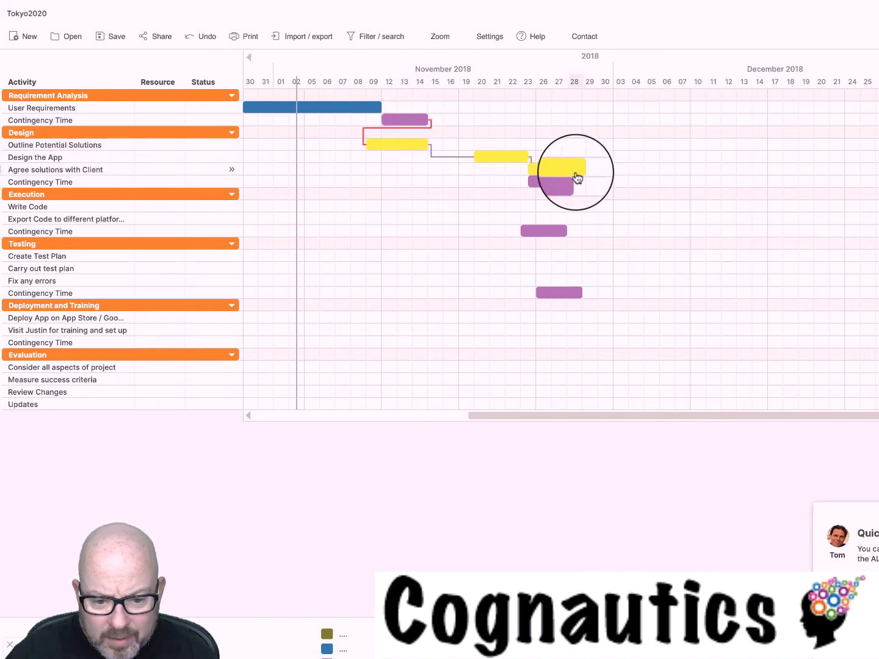
right_click(573, 171)
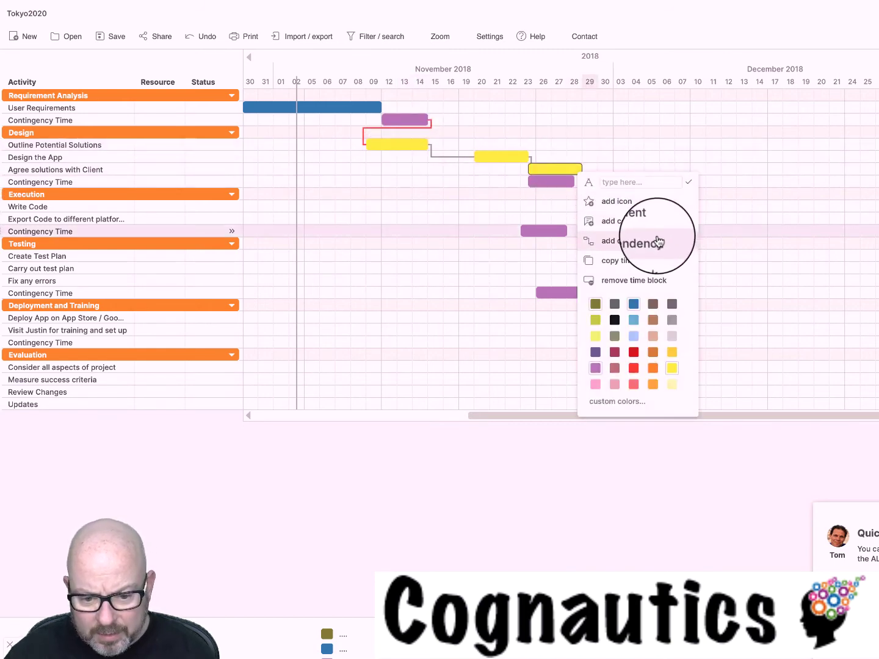
click(650, 240)
click(564, 180)
mouse_move(394, 124)
mouse_down()
mouse_move(366, 119)
mouse_move(391, 120)
mouse_move(378, 133)
mouse_move(393, 116)
mouse_up()
- Link User Requirements to its contingency block and move Outline Potential Solutions later
click(351, 112)
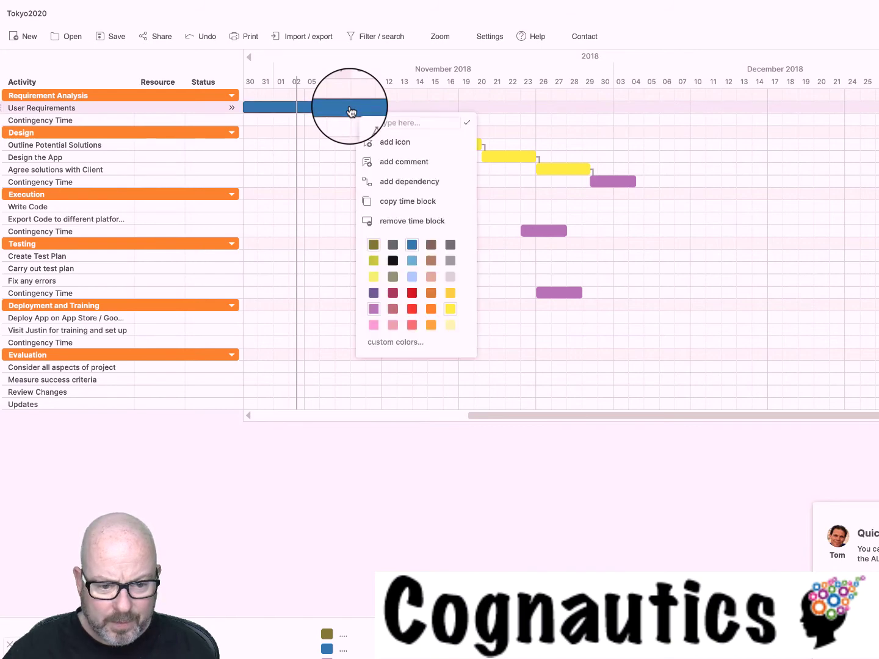
click(401, 180)
click(406, 120)
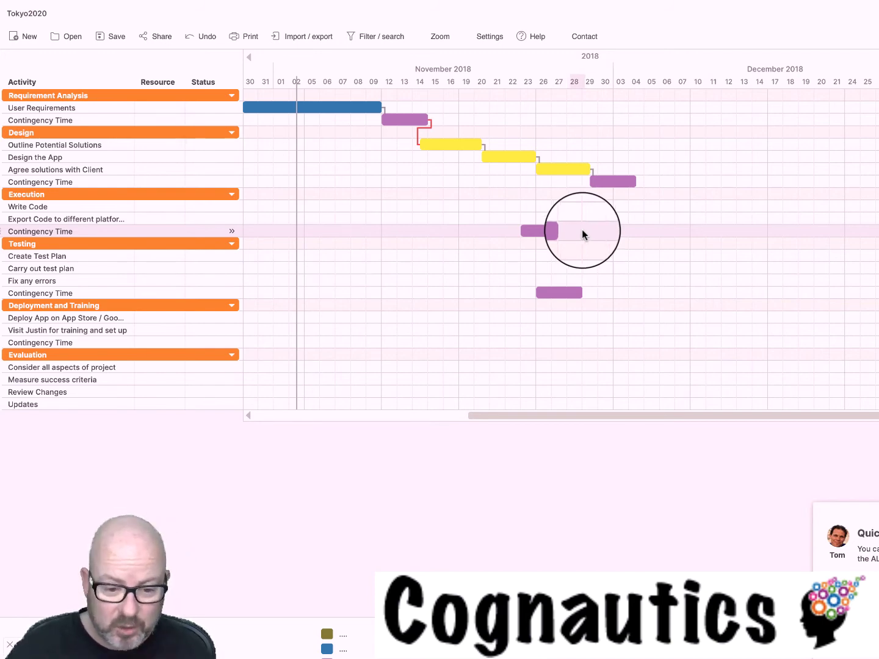
drag(445, 146, 486, 145)
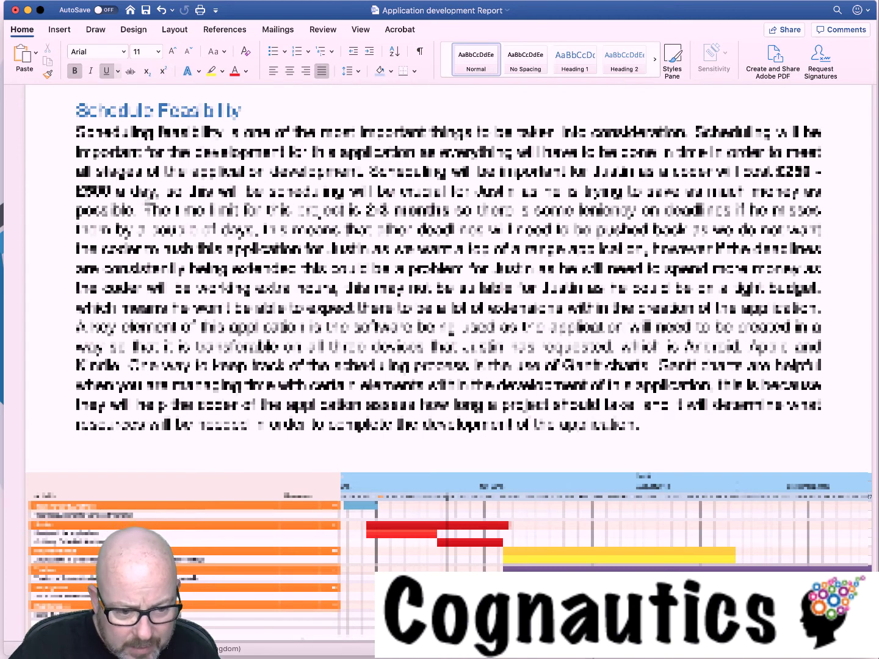
- Scroll the Word report down to the existing Gantt chart image and select it
drag(146, 210, 211, 210)
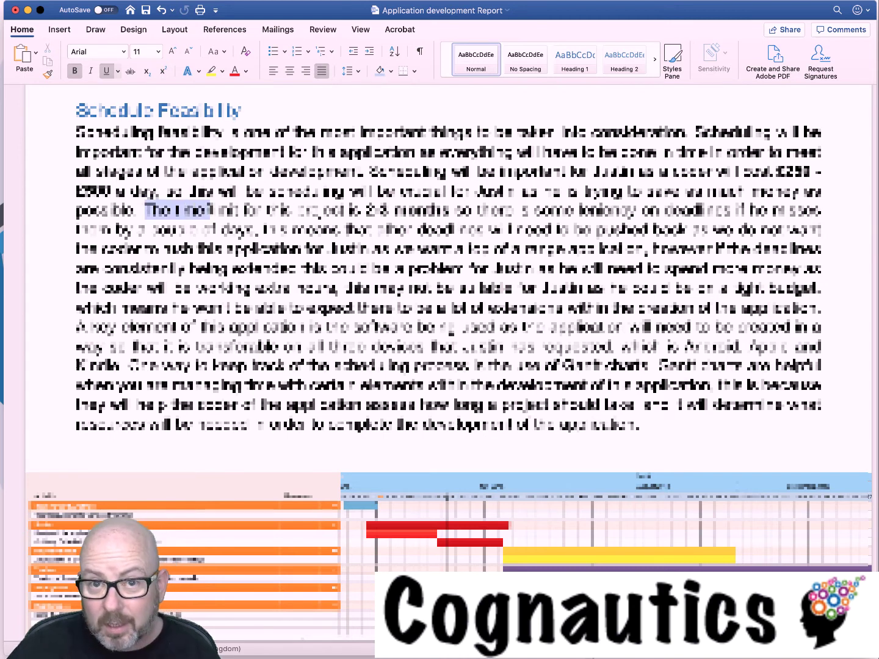
click(391, 267)
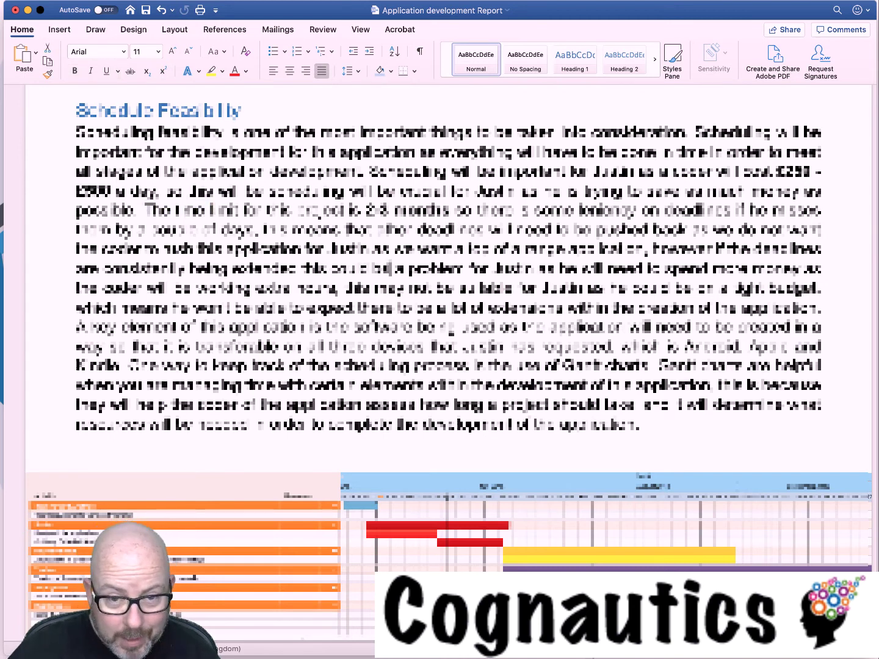
scroll(410, 275, down, 3)
scroll(408, 284, down, 6)
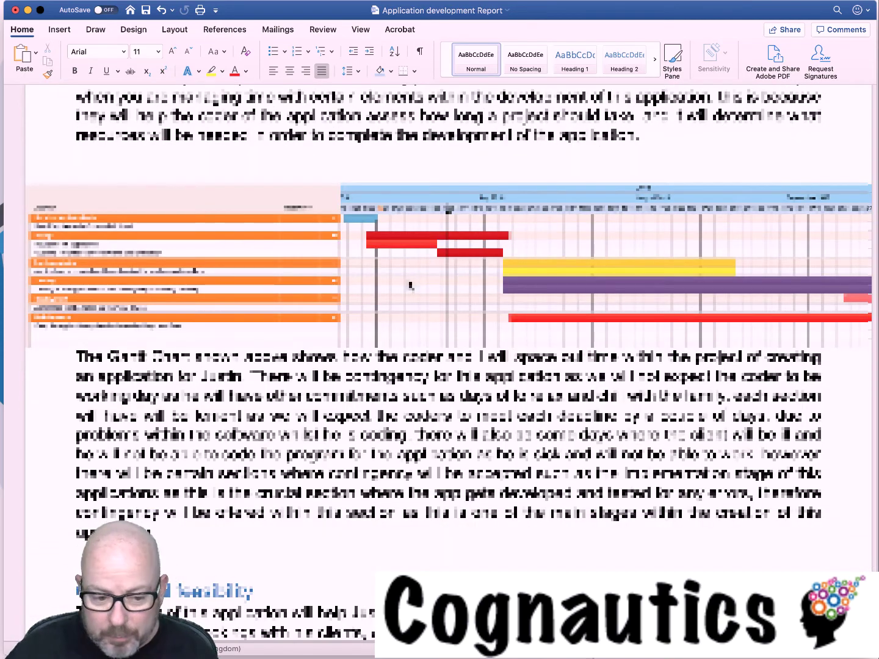
click(227, 257)
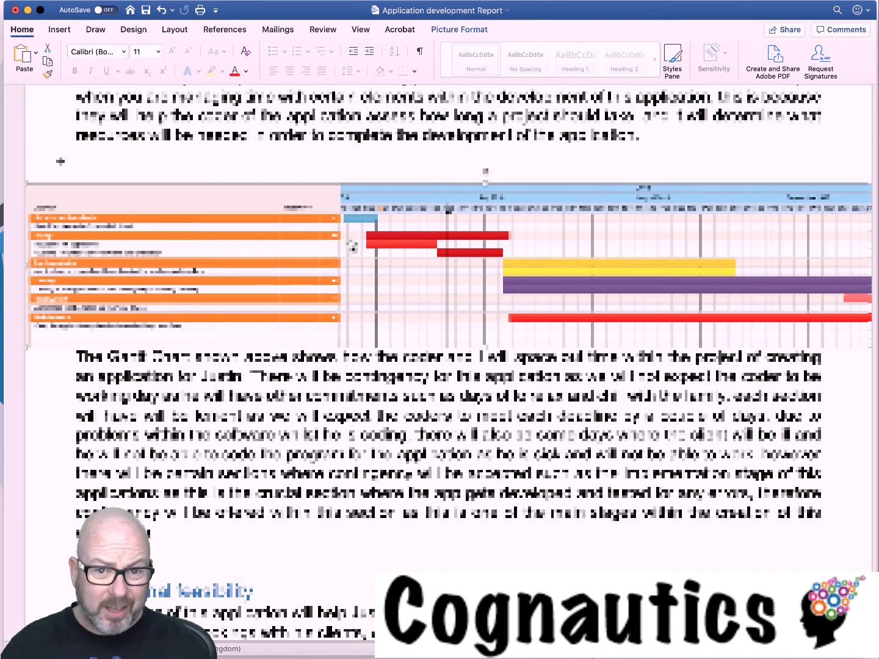
key(super+Tab)
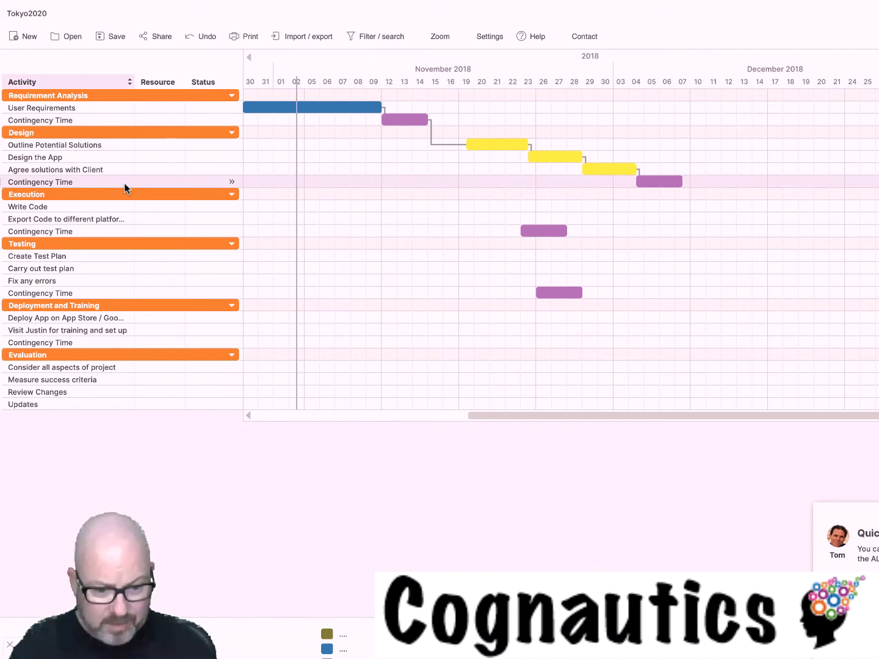
- Capture a screen region covering the activity list and upper rows of the Tokyo2020 chart
key(super+shift+5)
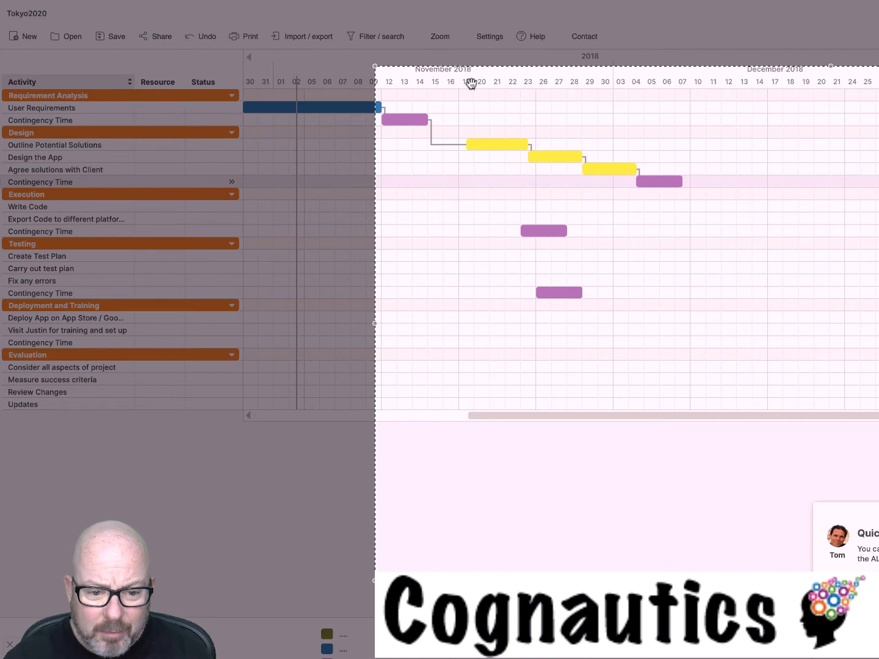
drag(471, 83, 99, 93)
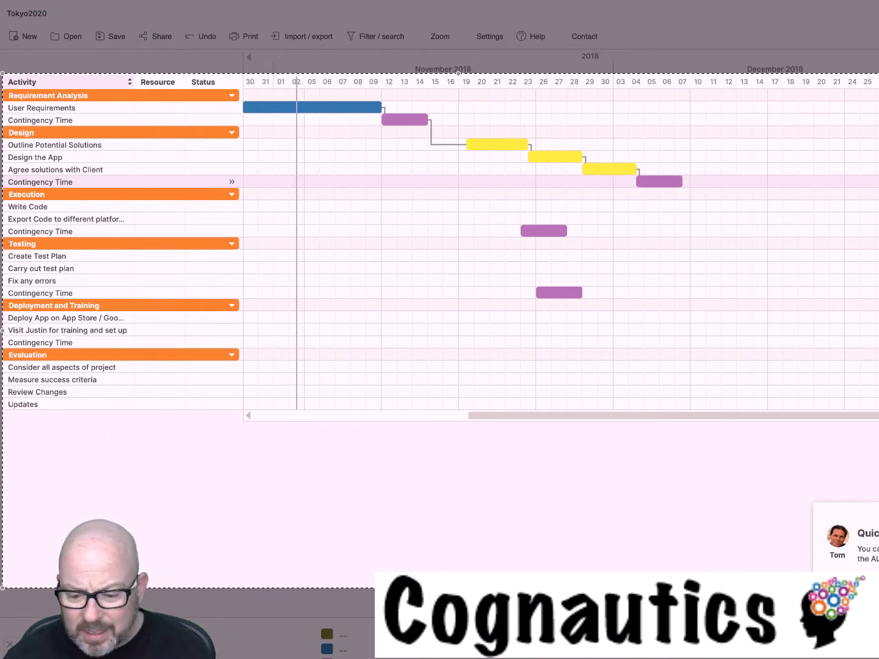
drag(878, 588, 703, 192)
key(Return)
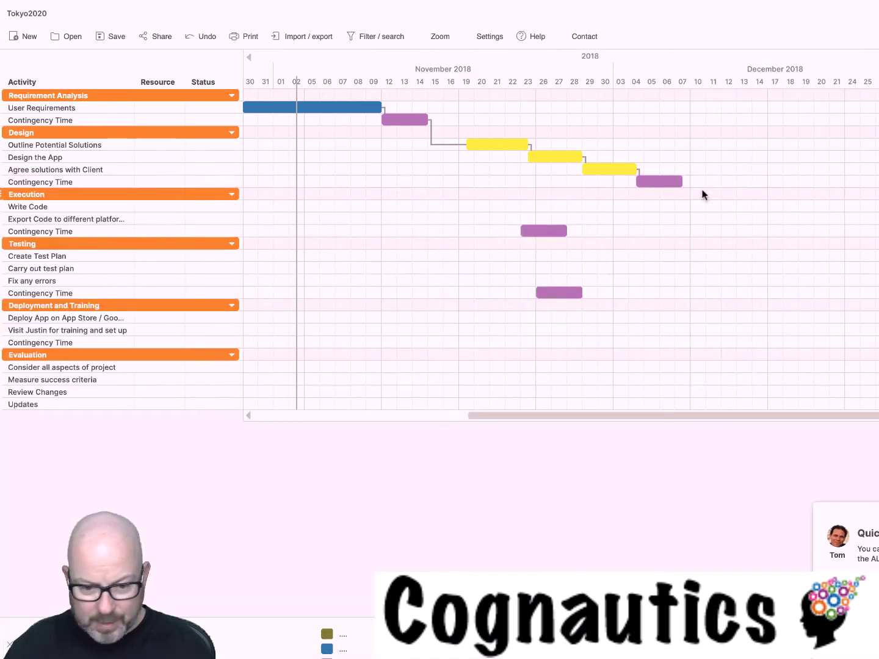
- Paste the Gantt chart screenshot into the Word report on page 9
key(super+Tab)
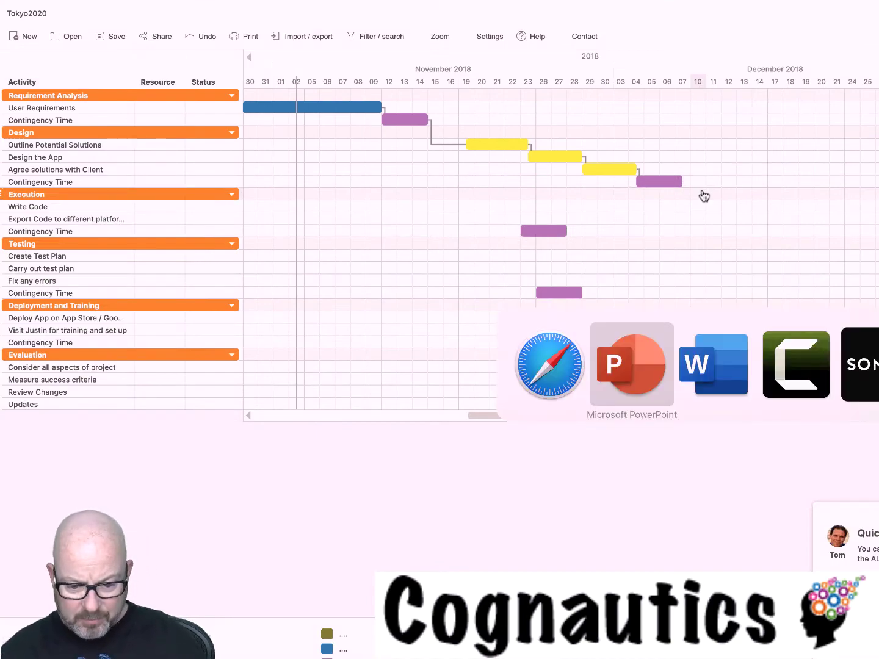
key(super+Tab)
key(super+v)
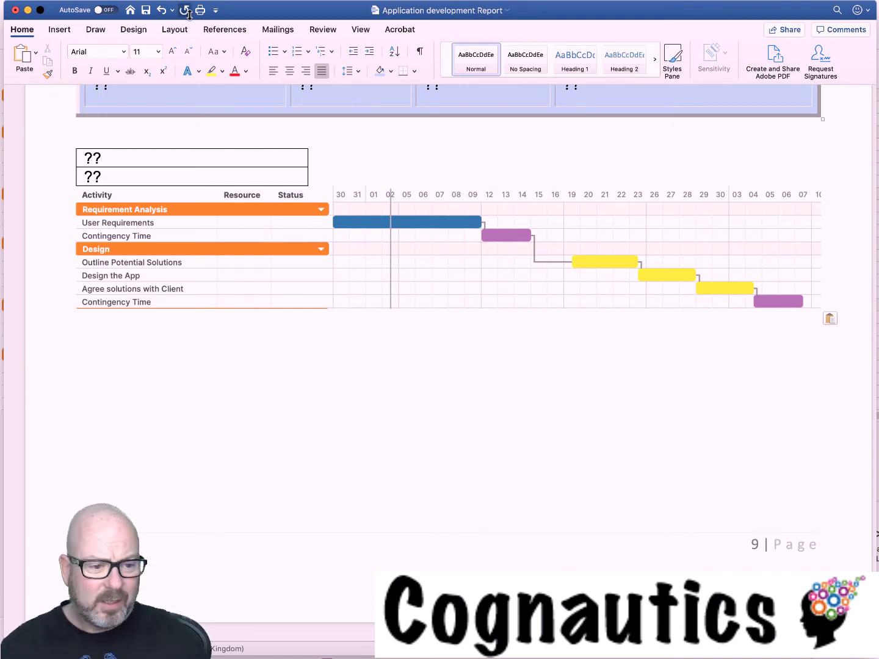
- Start drawing a horizontal text box via Insert > Text Box > Draw Text Box
click(61, 31)
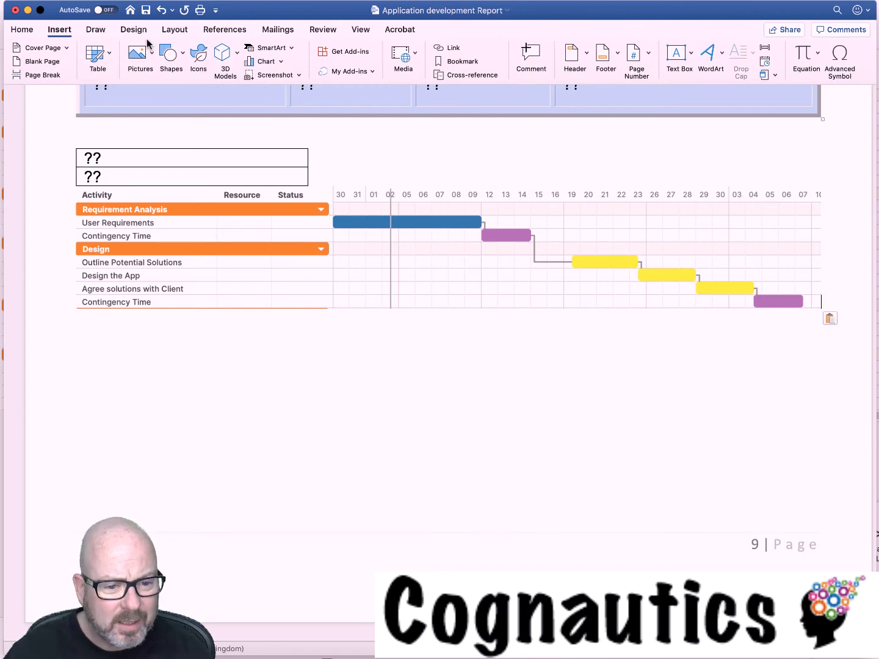
click(675, 56)
click(701, 73)
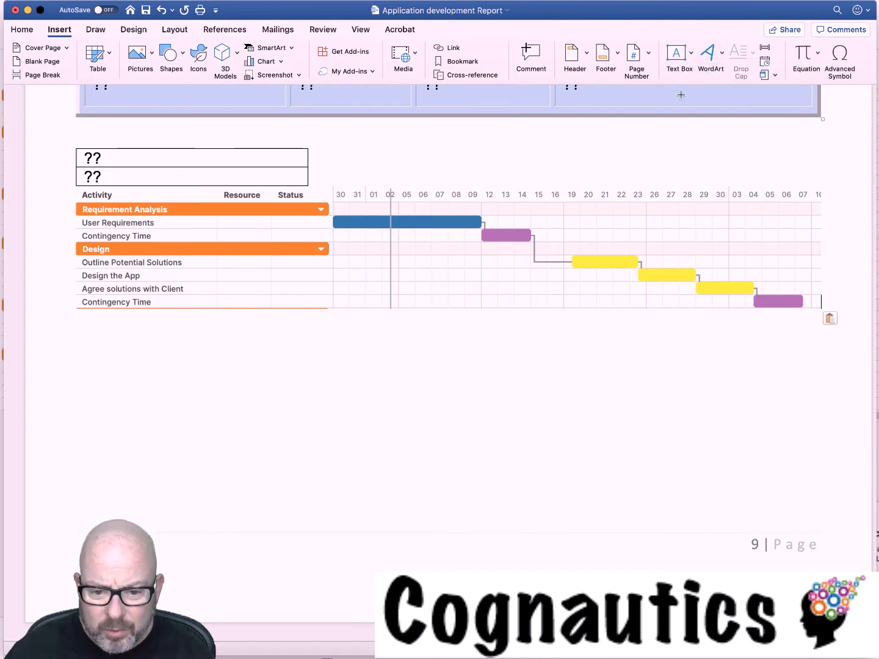
- Add a text box below the Gantt image reading 'This demonstrates the RA phase of my project. I feel that 6 days for X is appropriate because...'
drag(443, 349, 653, 455)
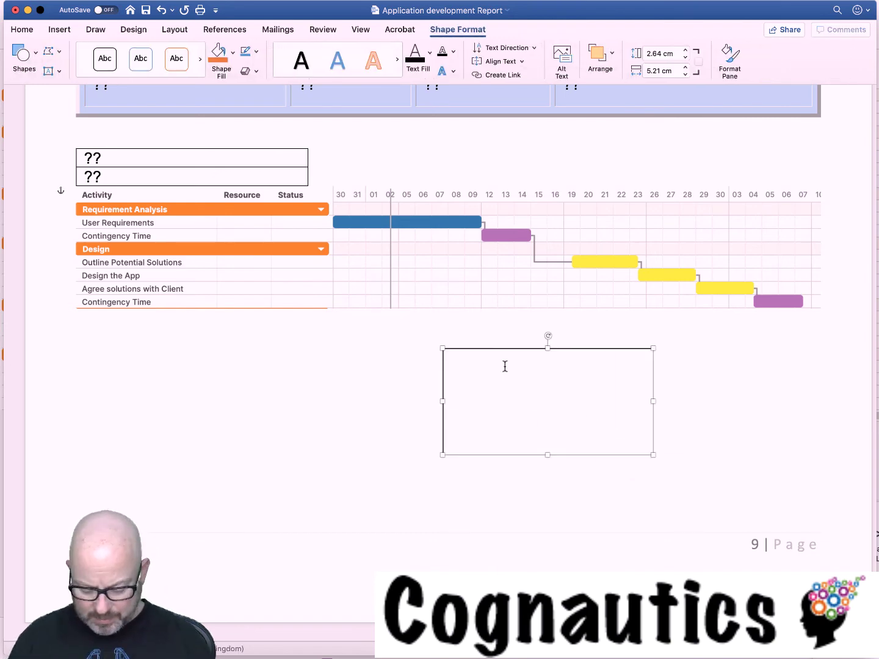
text(This demons)
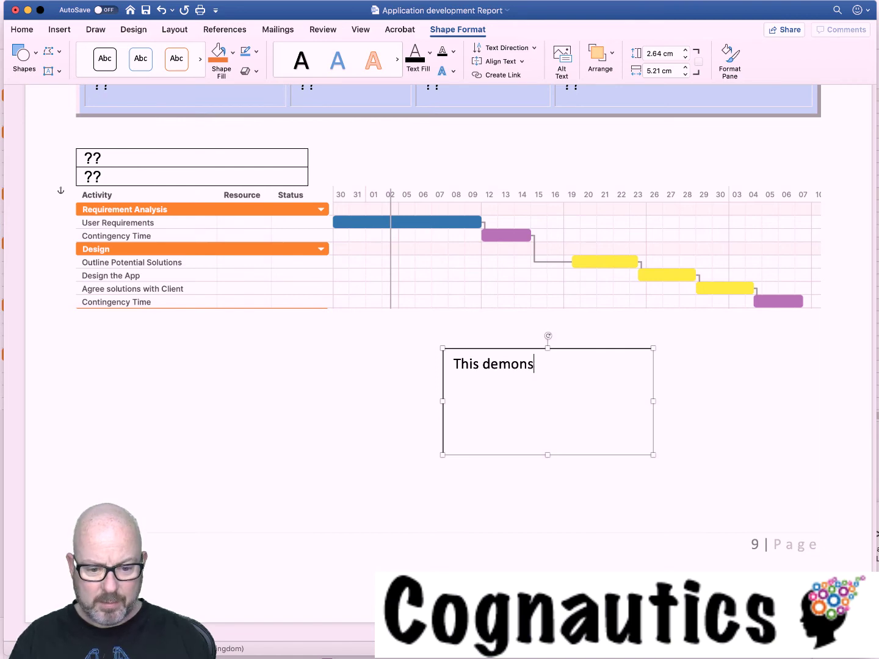
text(trates the)
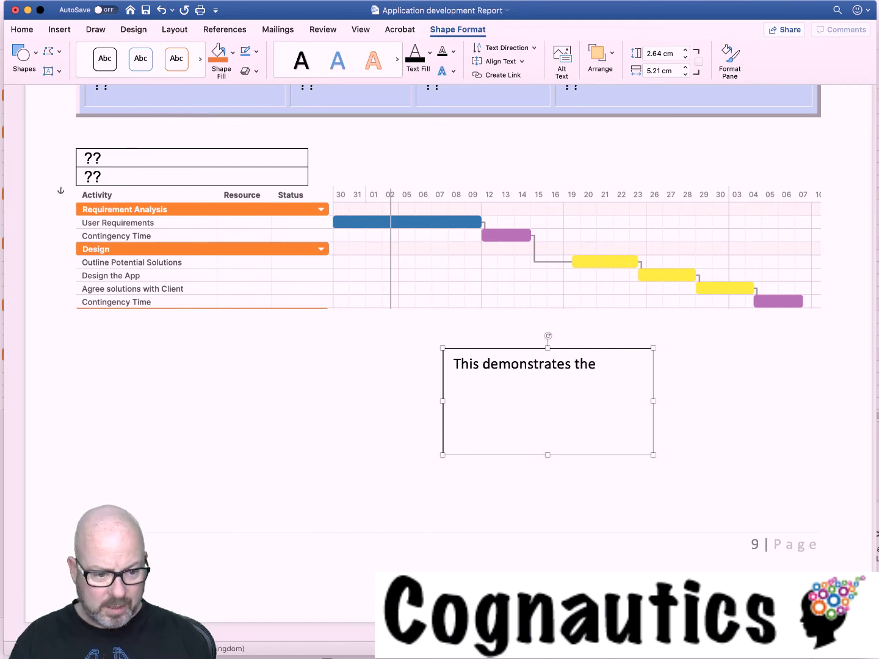
text( RA)
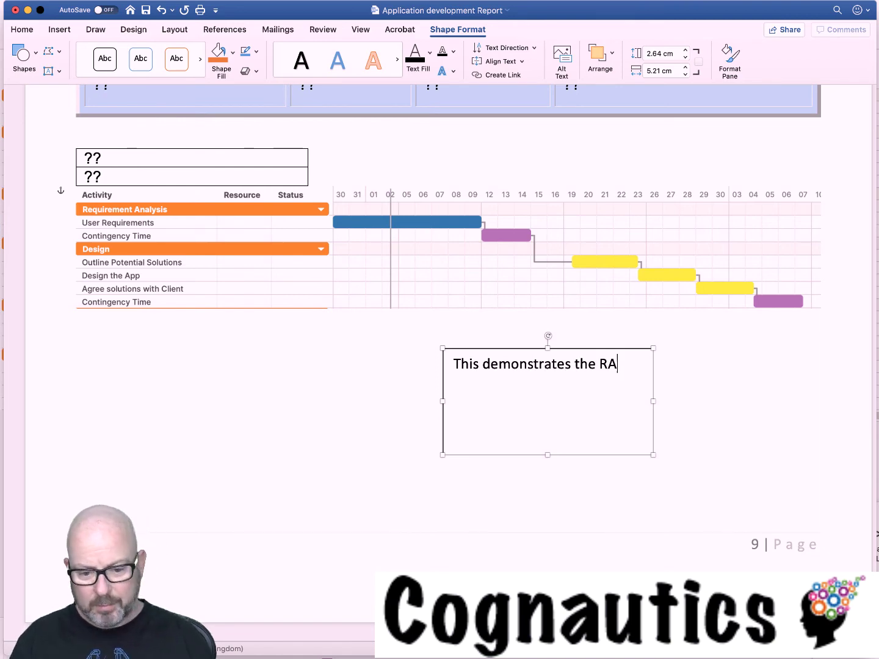
text( phase)
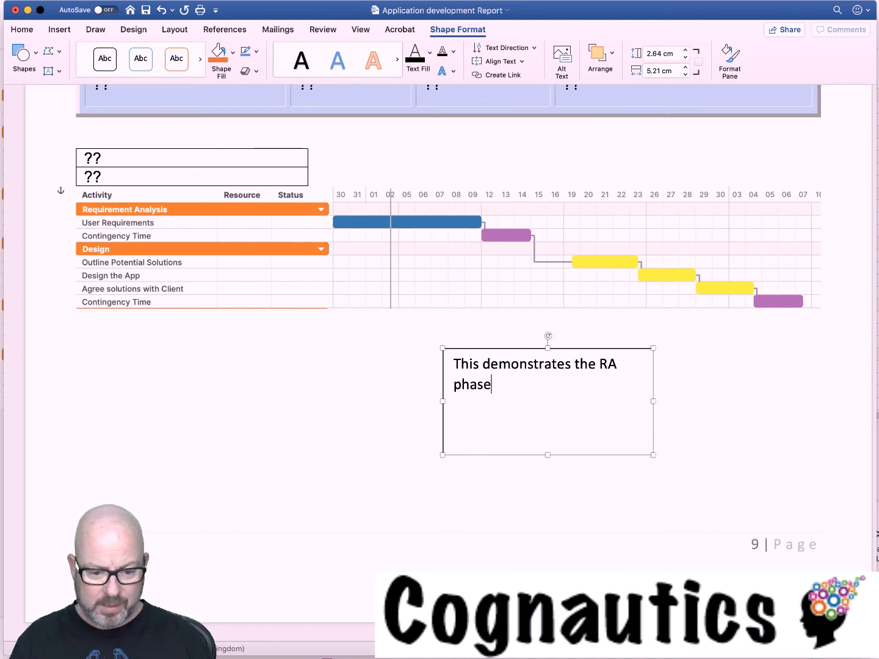
text( of my proje)
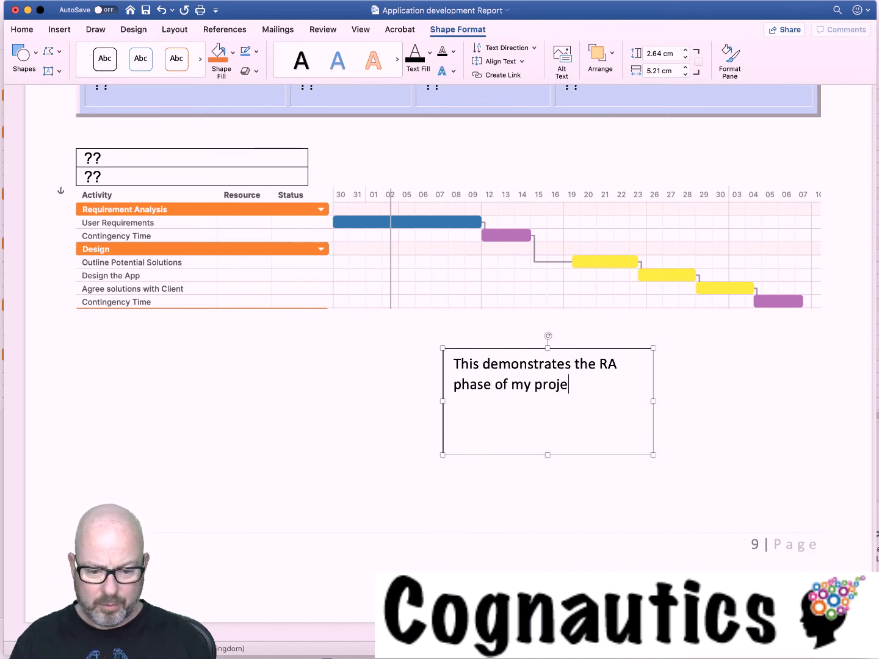
text(ct. I feel that )
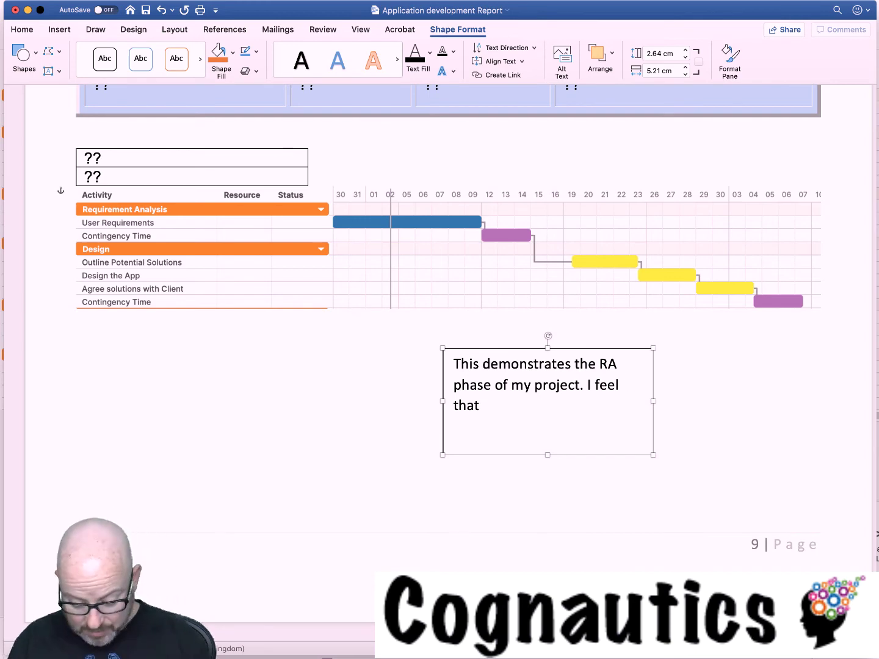
text(6 days for)
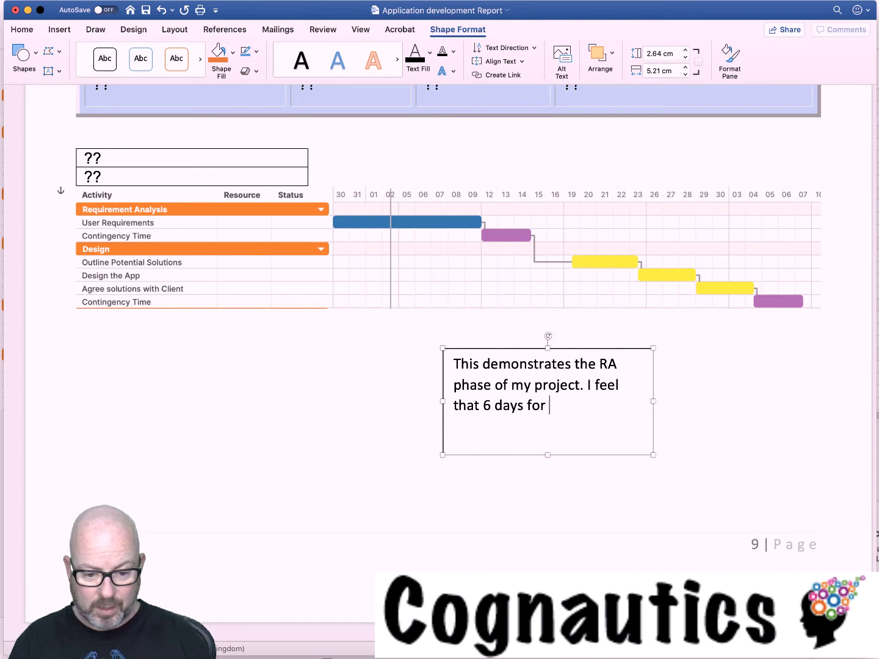
text( X is approp)
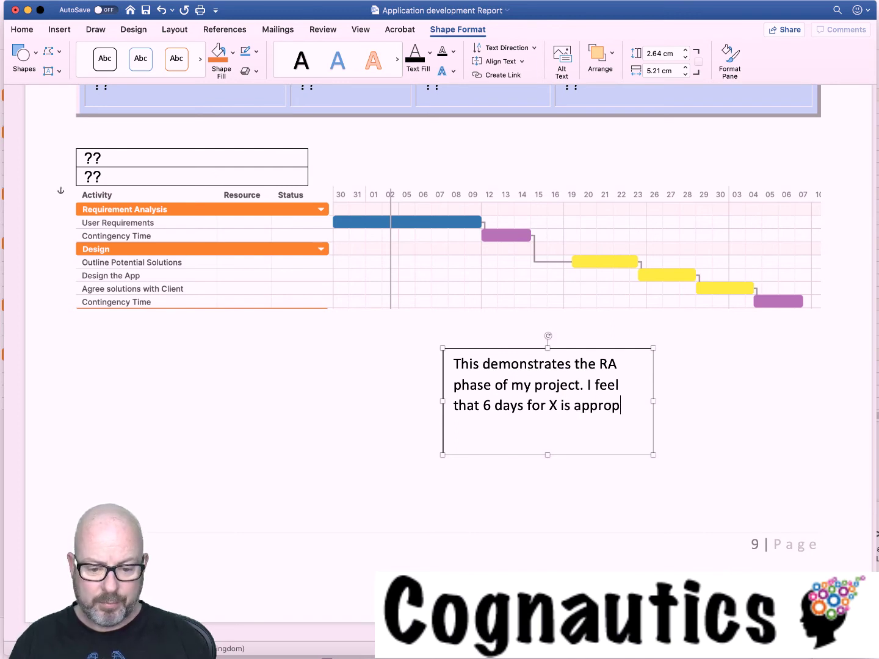
text(riate becuae)
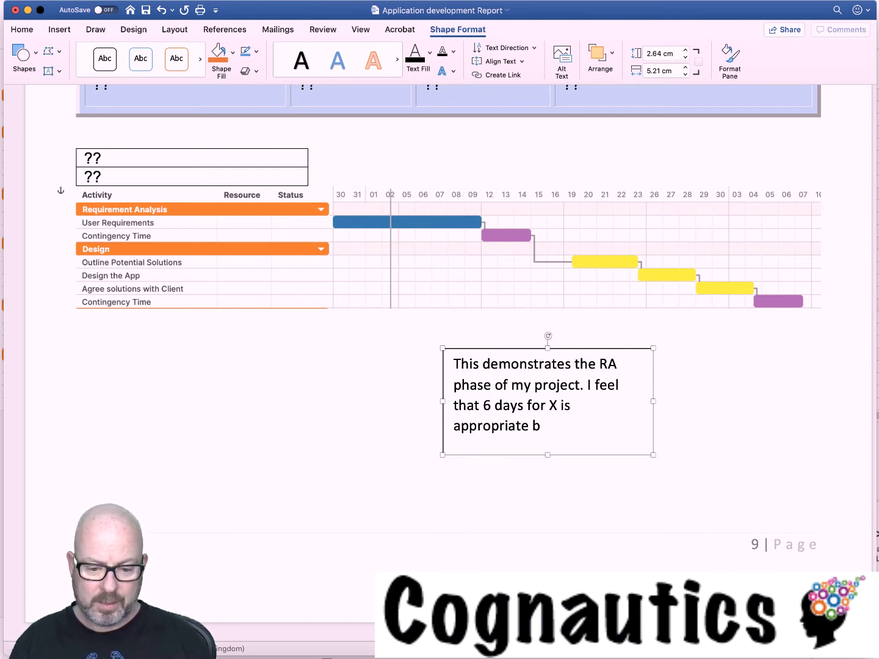
key(BackSpace)
key(BackSpace)
key(BackSpace)
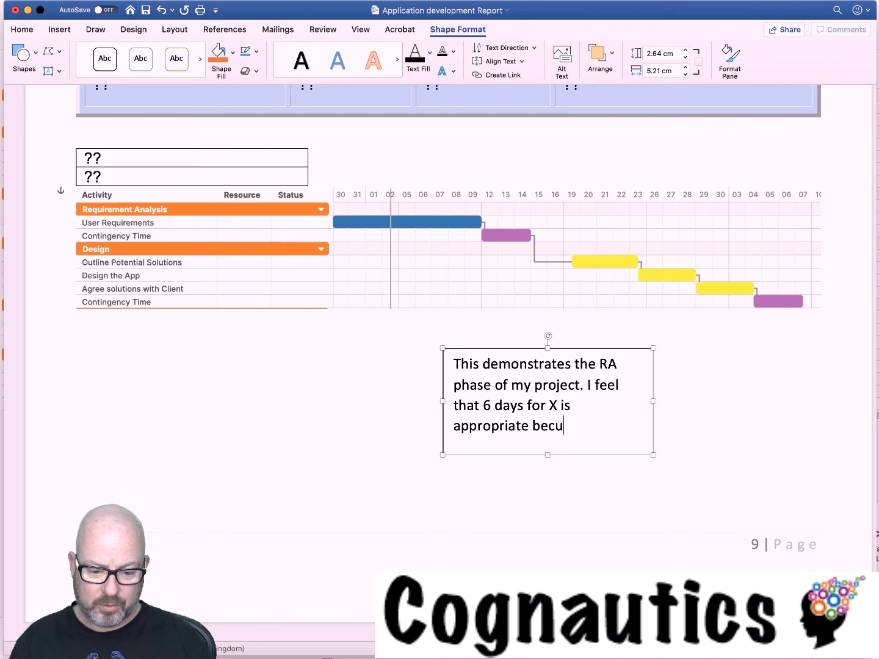
text(aucw)
key(BackSpace)
key(BackSpace)
key(BackSpace)
text(se)
text(....)
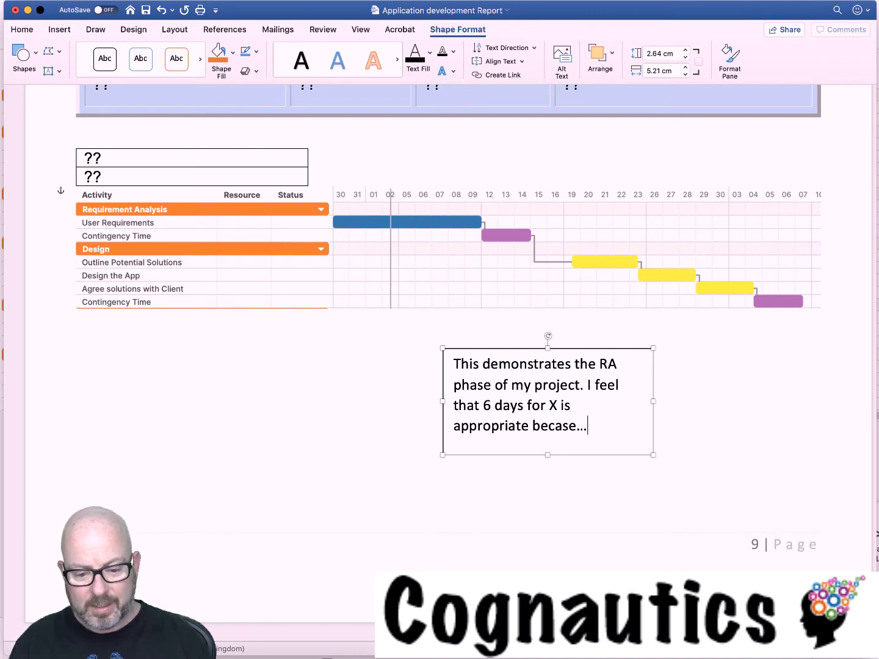
key(BackSpace)
key(BackSpace)
key(BackSpace)
key(BackSpace)
key(BackSpace)
key(BackSpace)
key(BackSpace)
text(ause...)
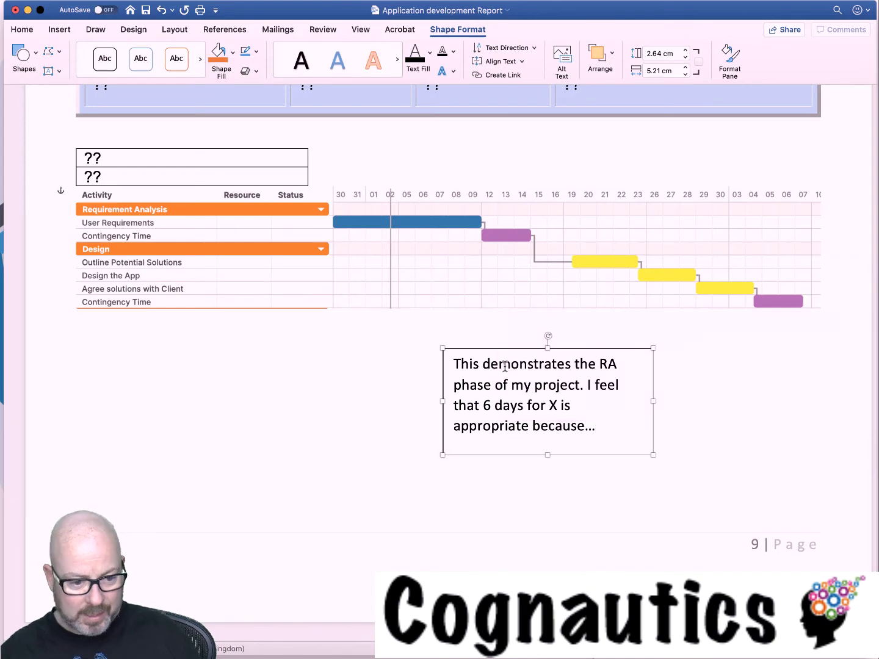
- Scroll up to the Risk Analysis table and select the entries in its Risk column
scroll(279, 331, up, 10)
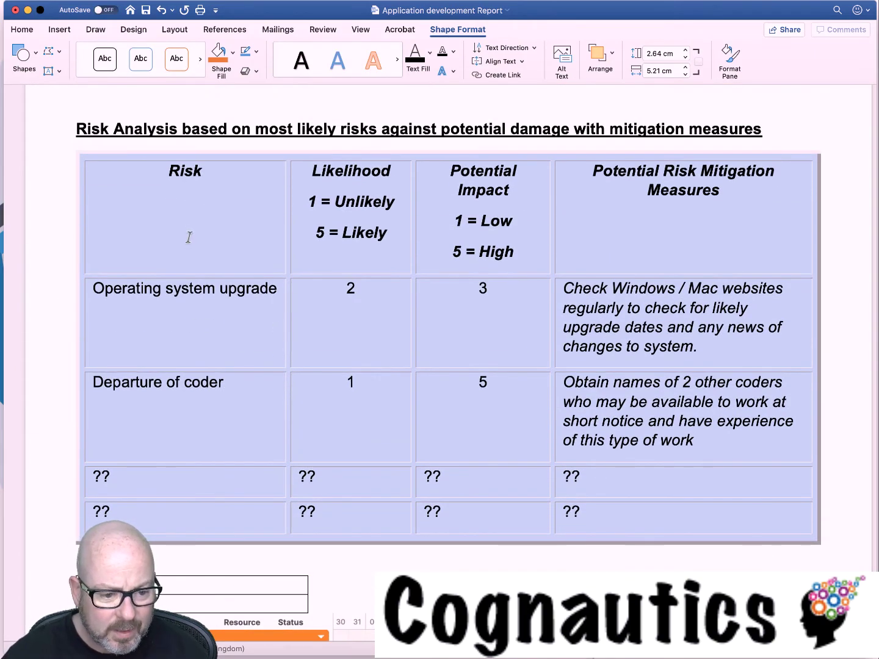
click(189, 201)
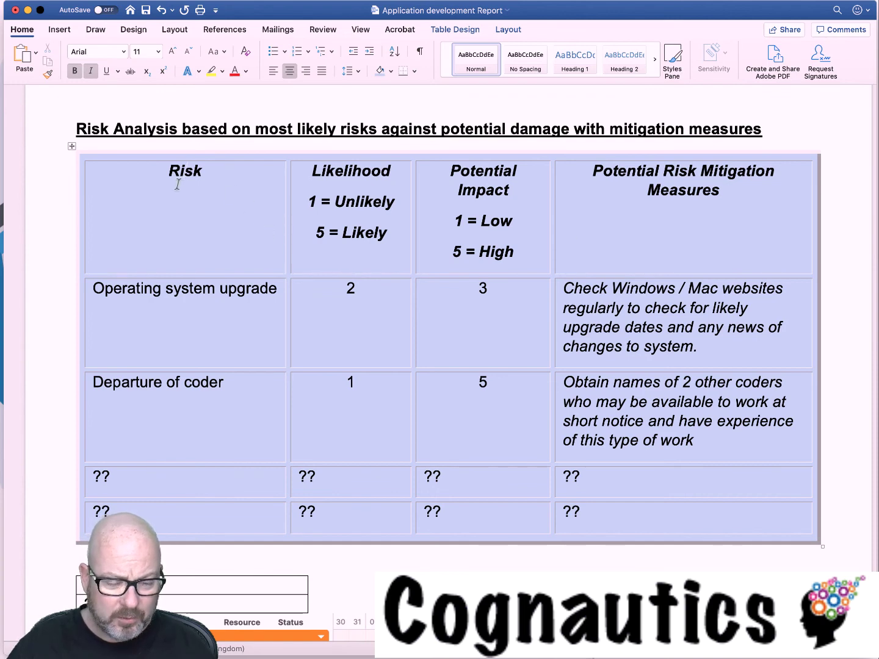
key(shift+Down)
key(shift+Down)
key(shift+Down)
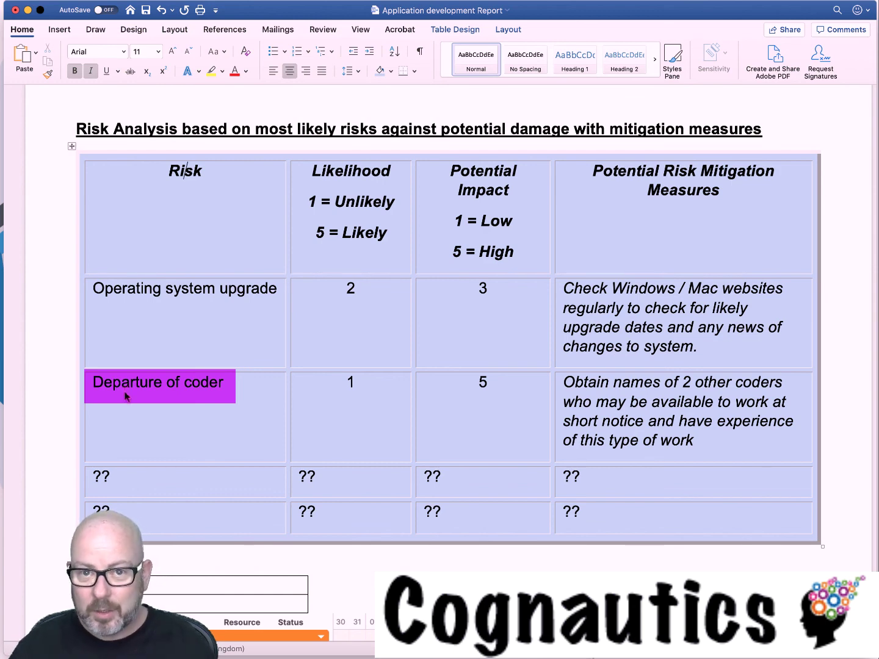
click(134, 288)
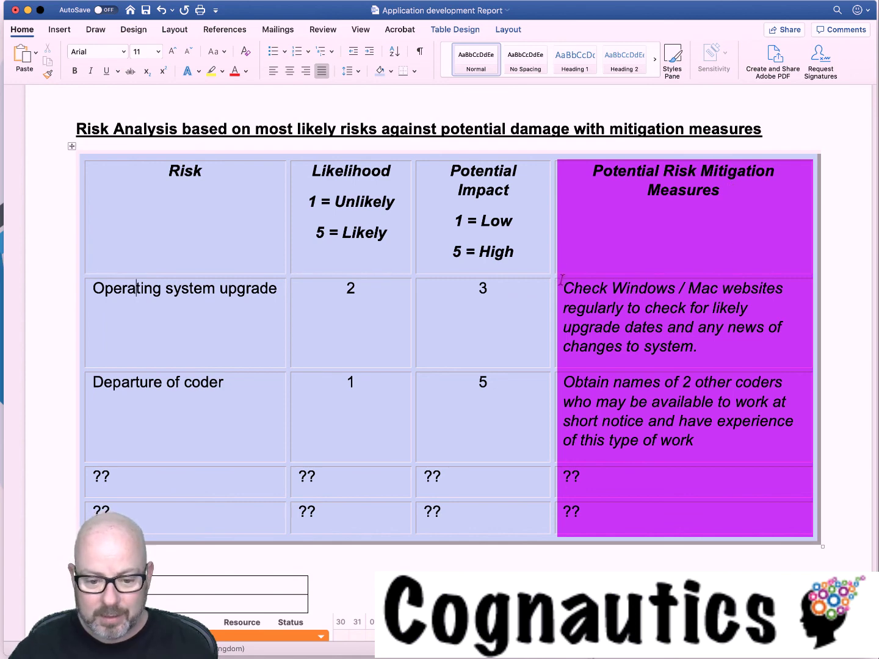
drag(563, 286, 706, 345)
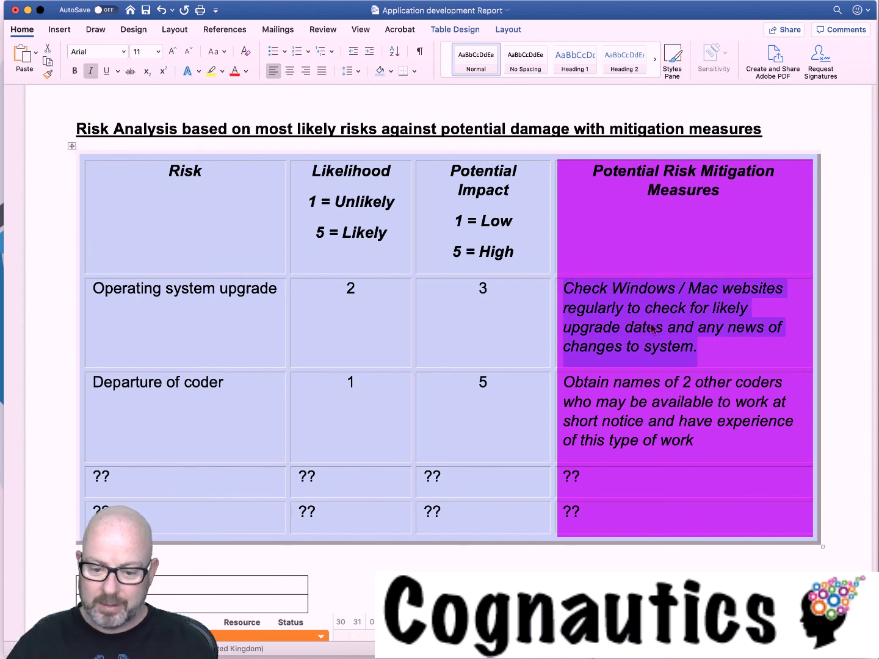